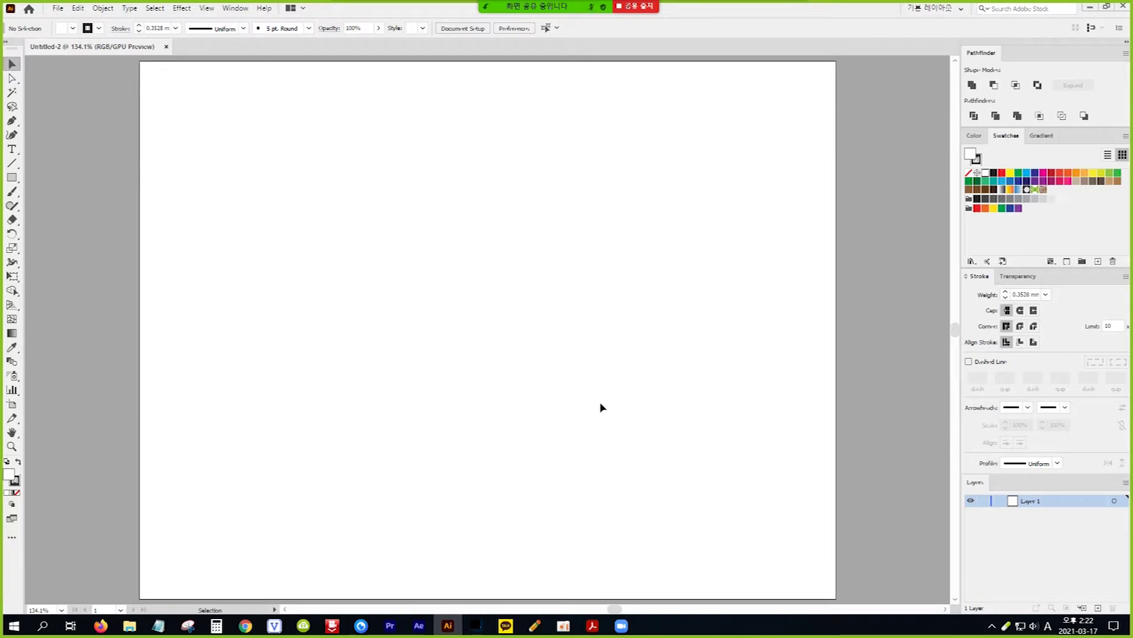
Place the image 픽토그램 8개.jpg on the artboard at about 758 × 536 pt.
left_click(58, 9)
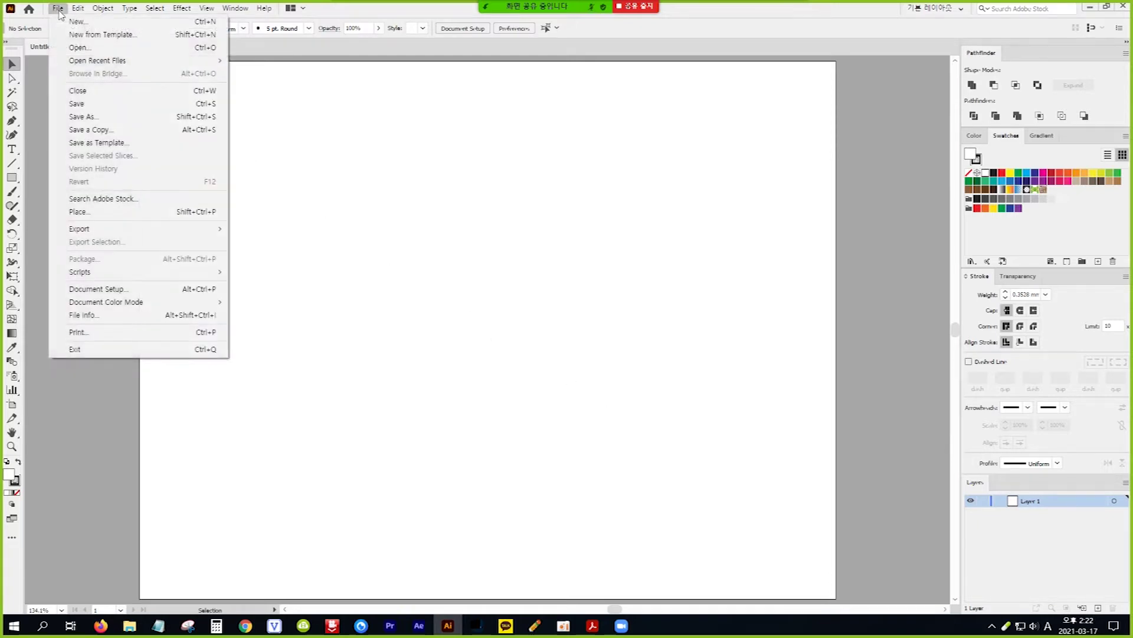
left_click(108, 212)
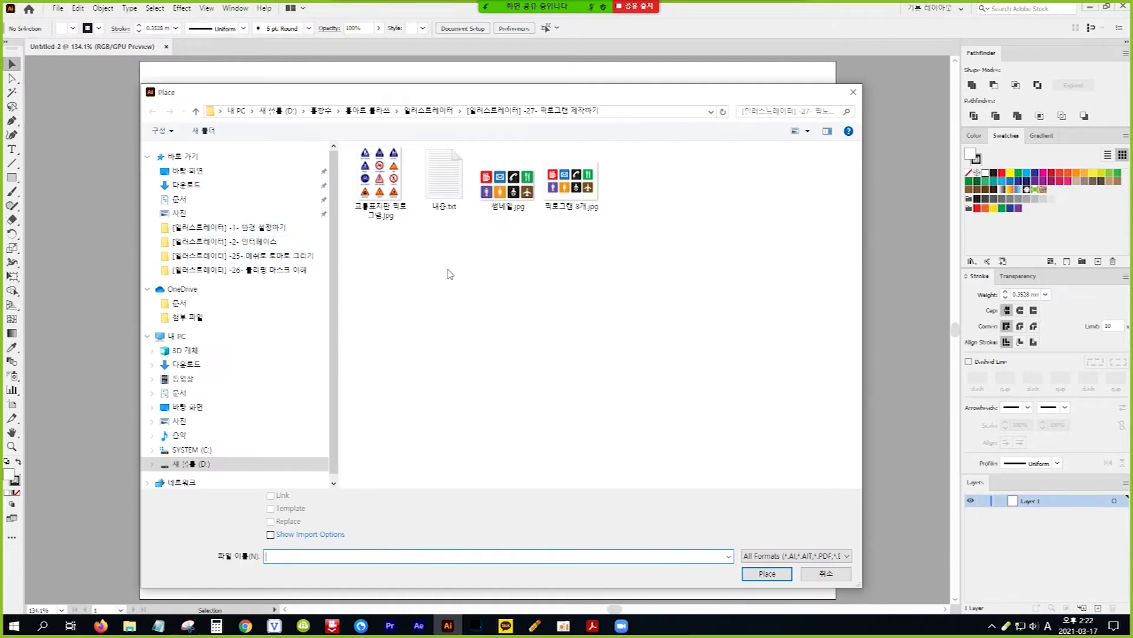
left_click(568, 184)
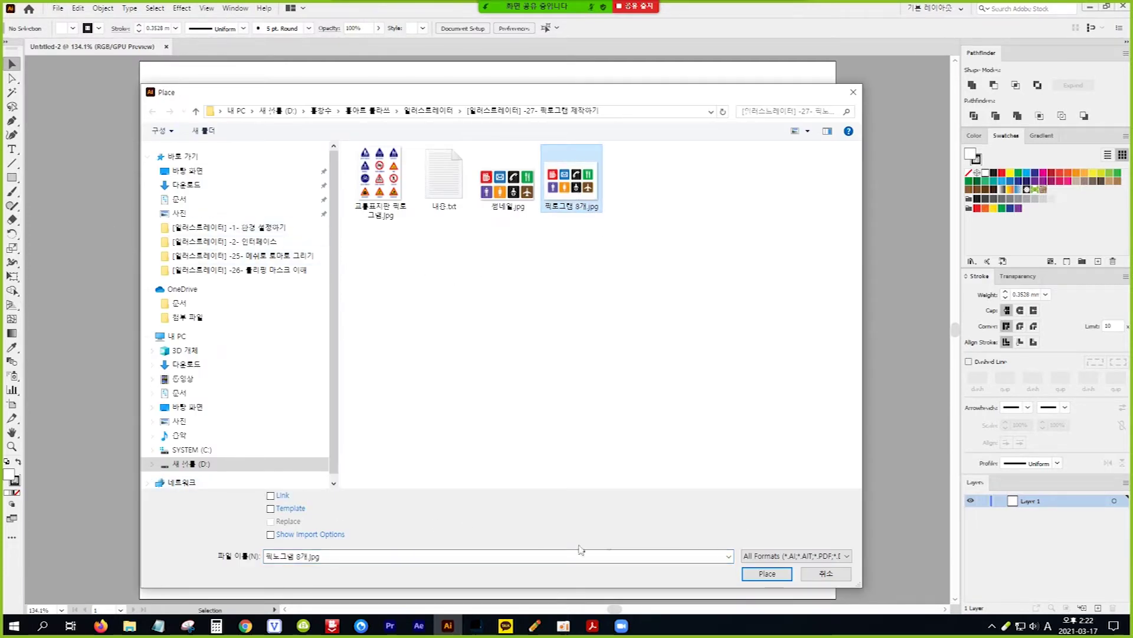
left_click(766, 575)
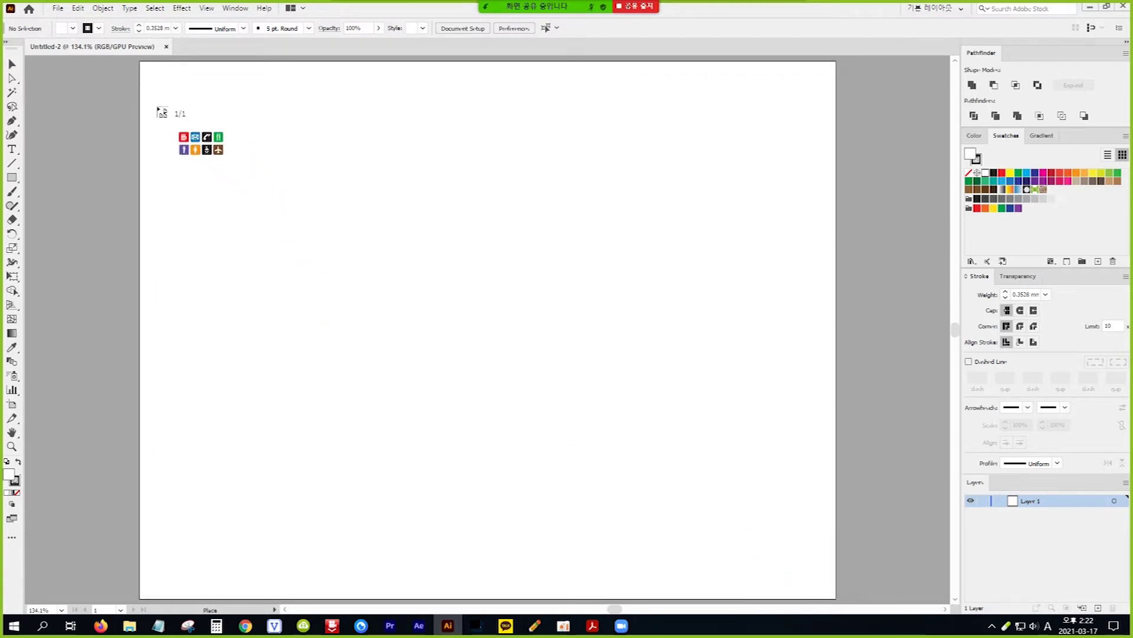
left_click_drag(159, 109, 887, 587)
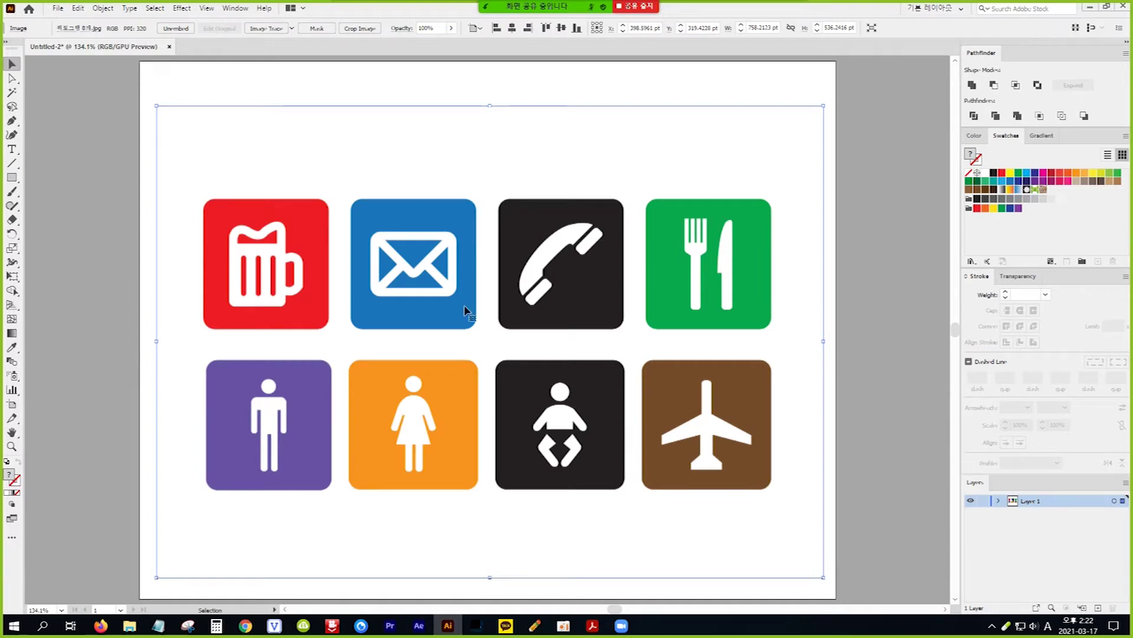
Lock the placed pictogram image.
left_click(103, 9)
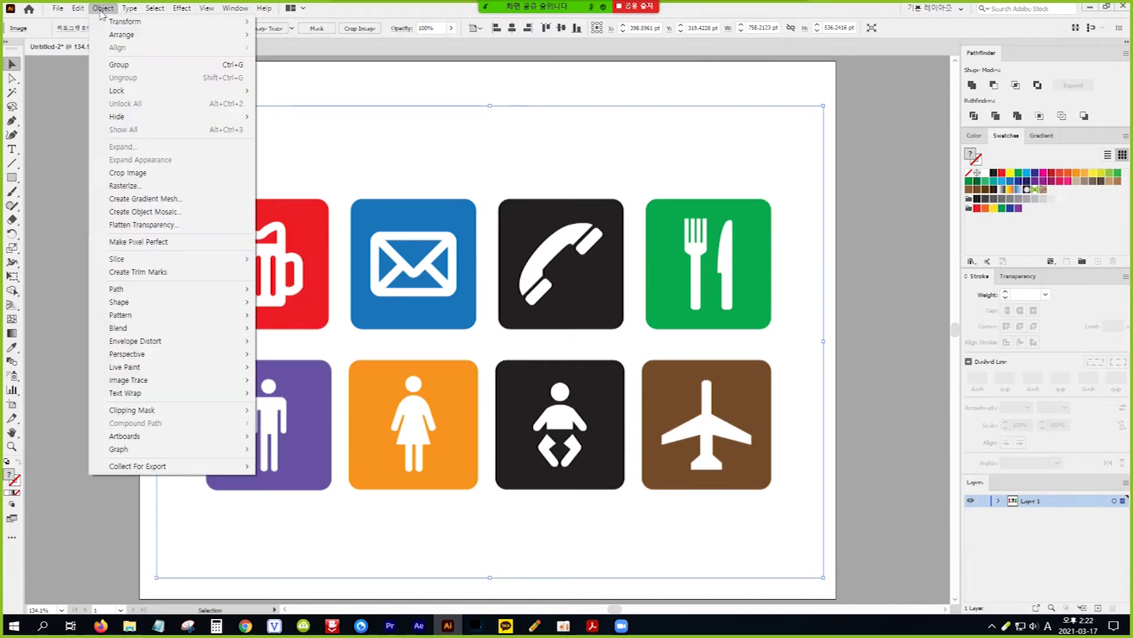
mouse_move(173, 93)
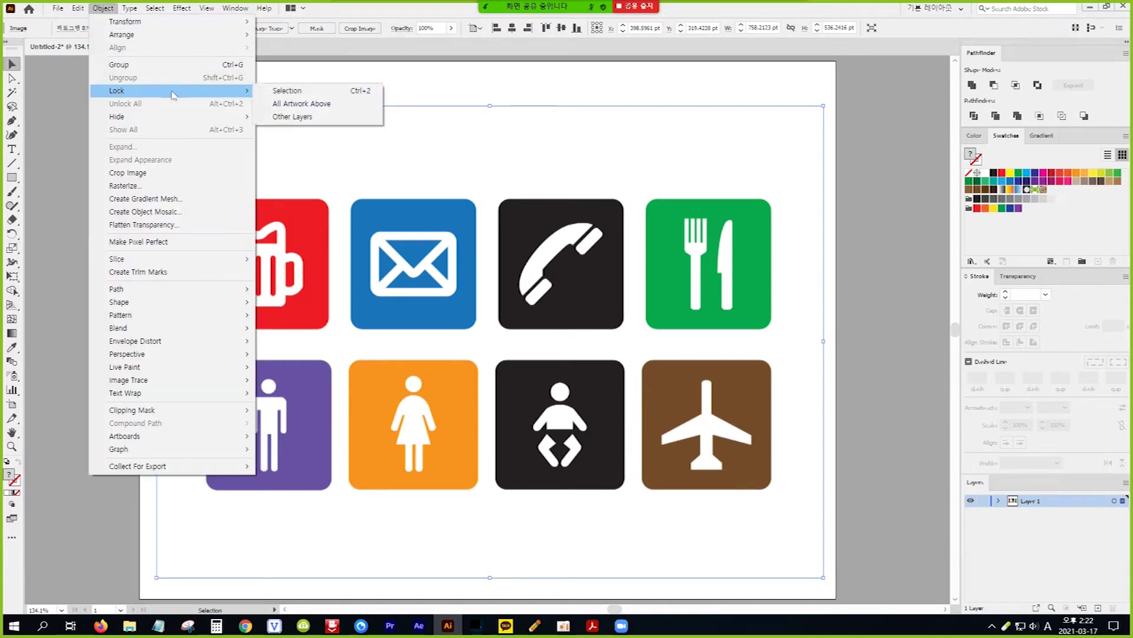
left_click(285, 92)
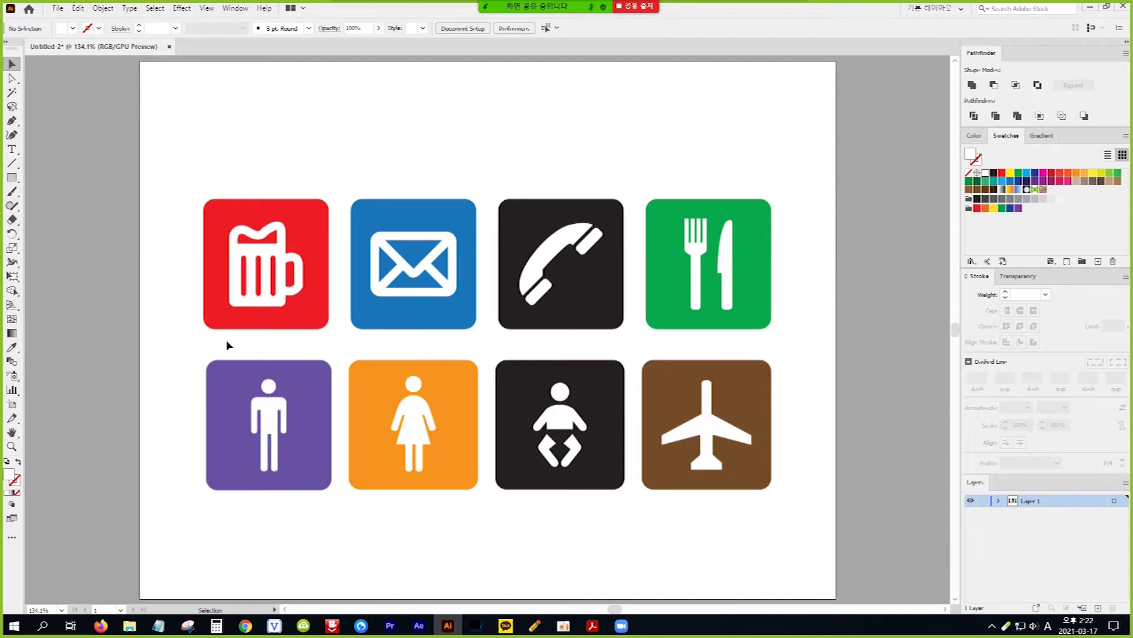
Draw a red rectangle about 63 × 76 pt without a stroke above the beer mug icon and round its corners to about 8.5 pt.
left_click(11, 447)
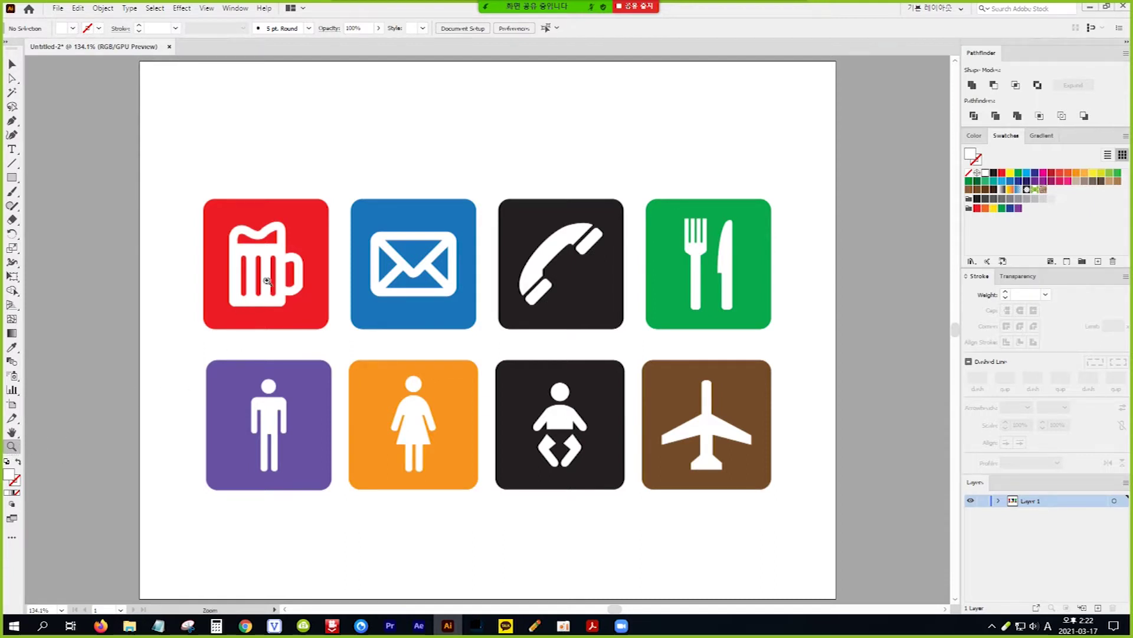
left_click_drag(268, 276, 337, 356)
left_click(12, 433)
left_click_drag(272, 311, 434, 488)
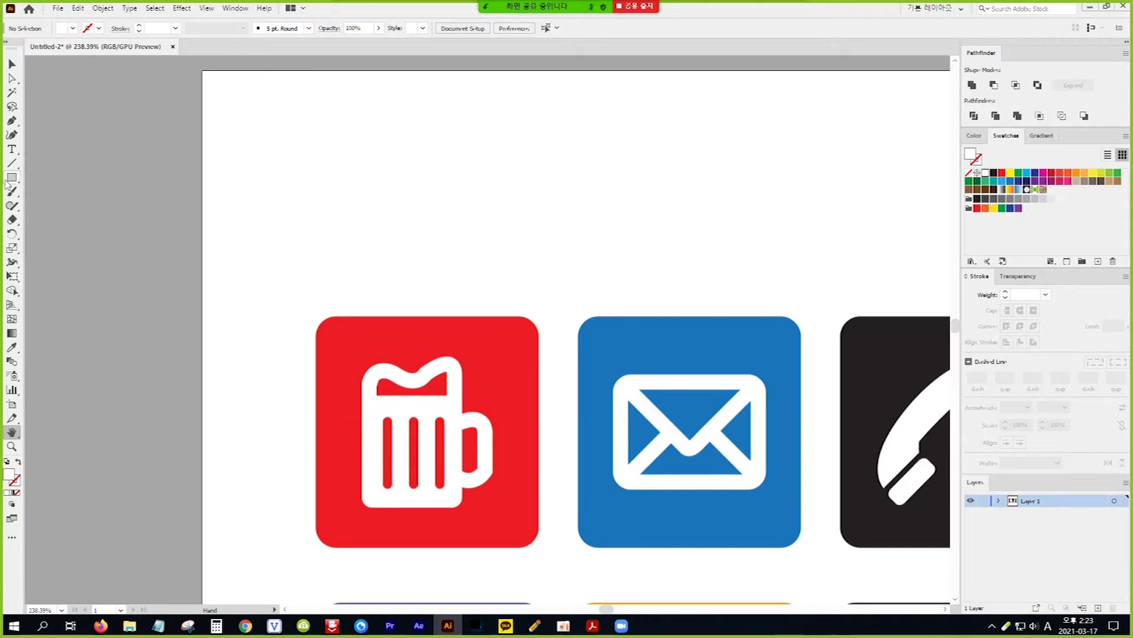
left_click_drag(7, 184, 61, 180)
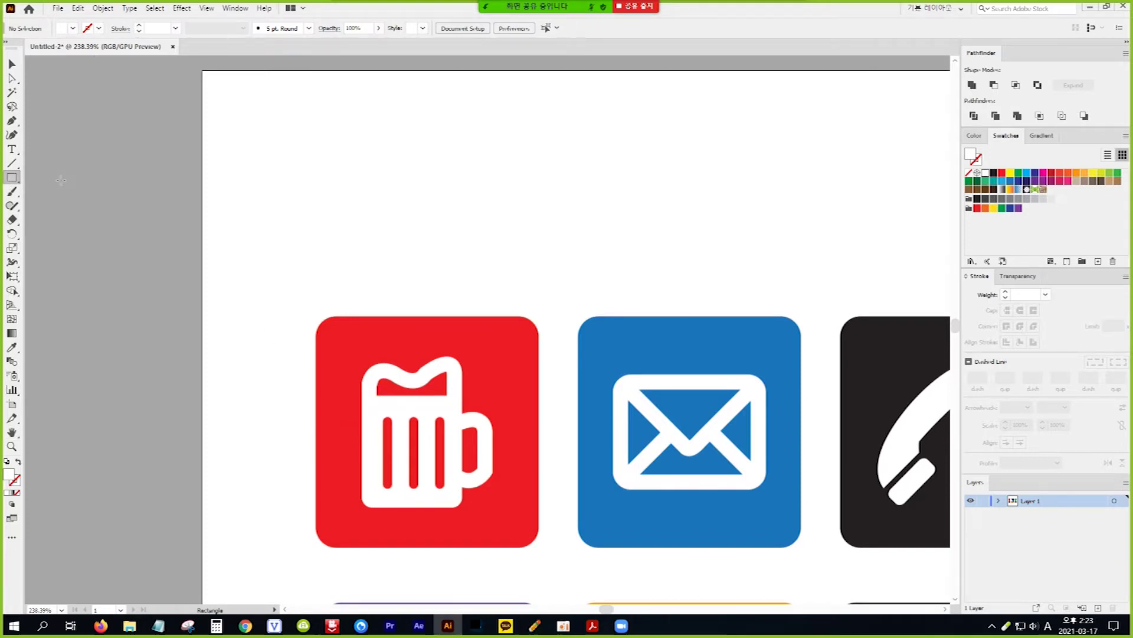
left_click(14, 479)
left_click(1002, 172)
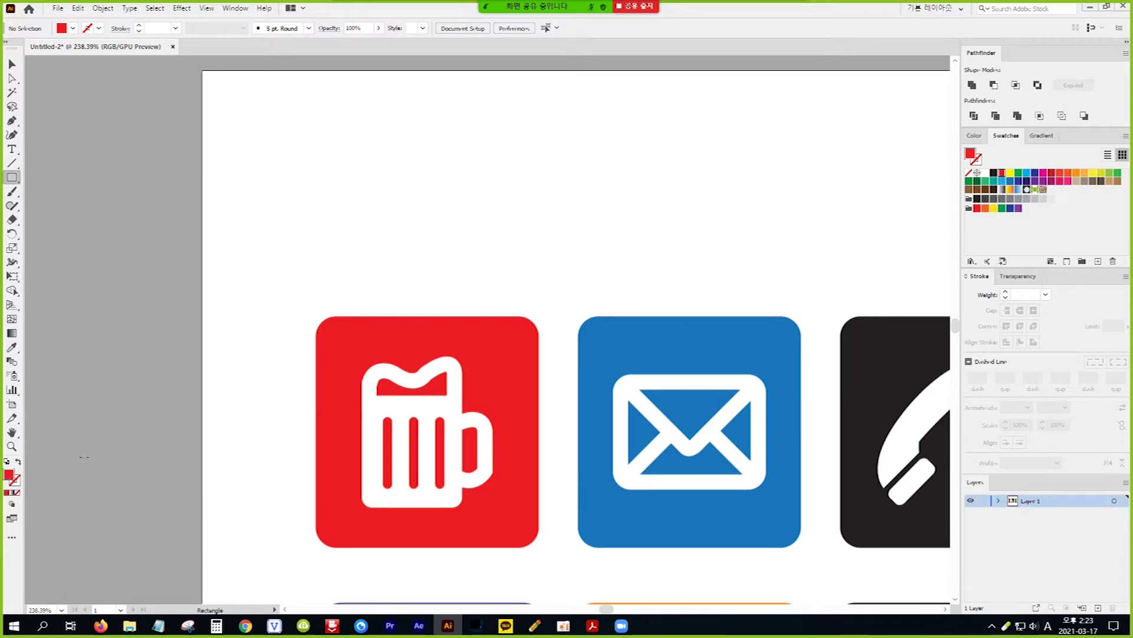
left_click(18, 484)
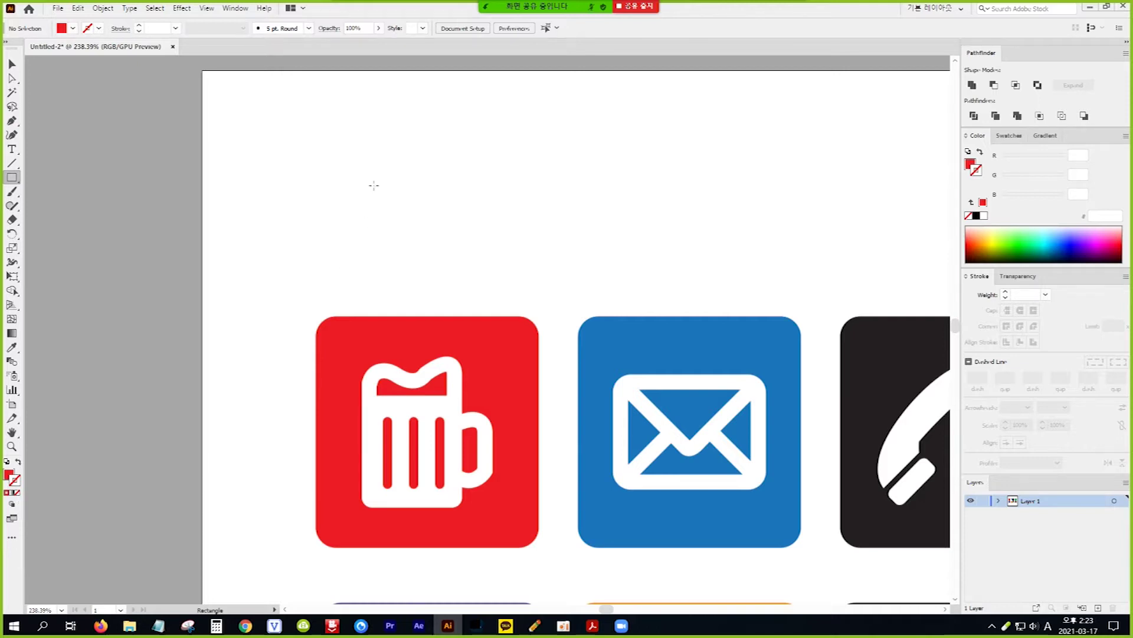
left_click_drag(365, 149, 465, 269)
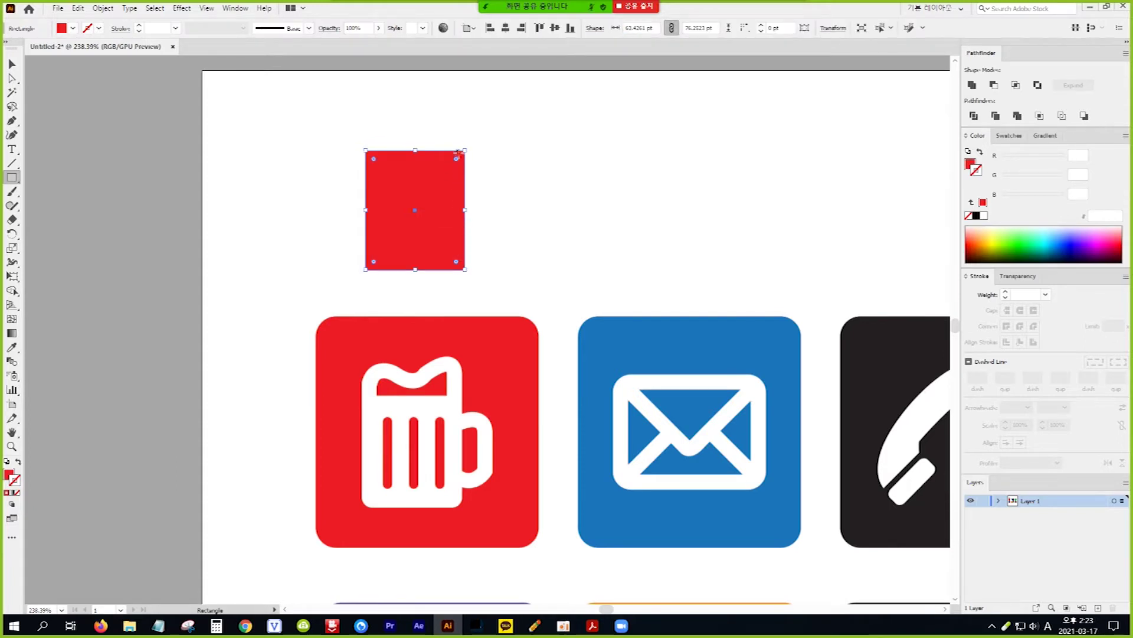
left_click_drag(458, 160, 451, 167)
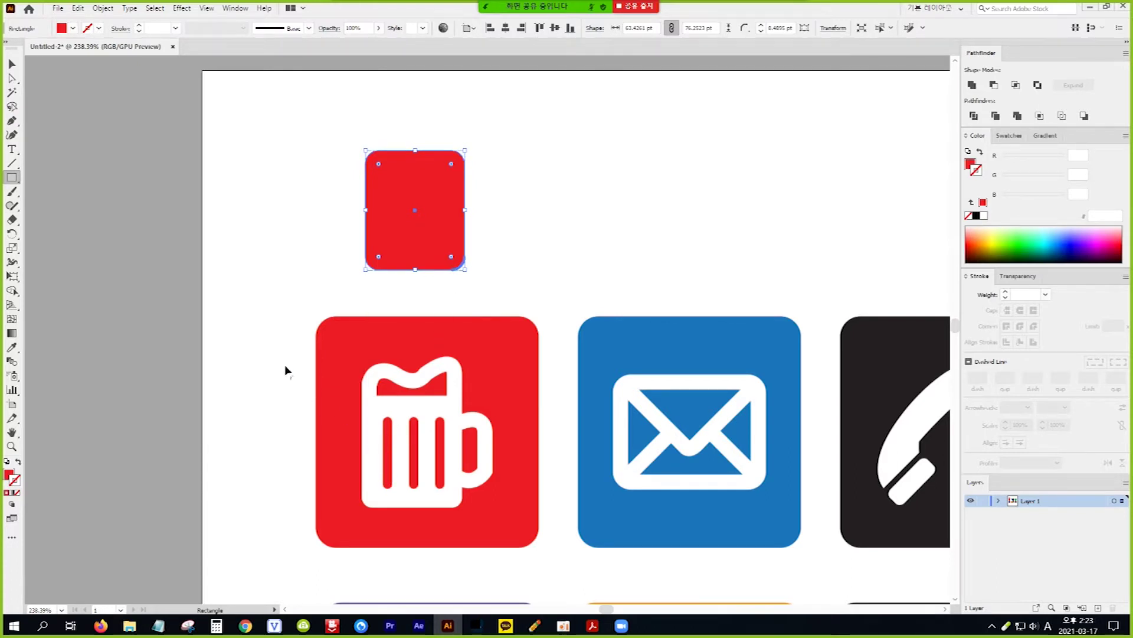
Draw a vertical line about 48 pt long inside the red rectangle near its left edge and make its stroke white.
left_click(11, 163)
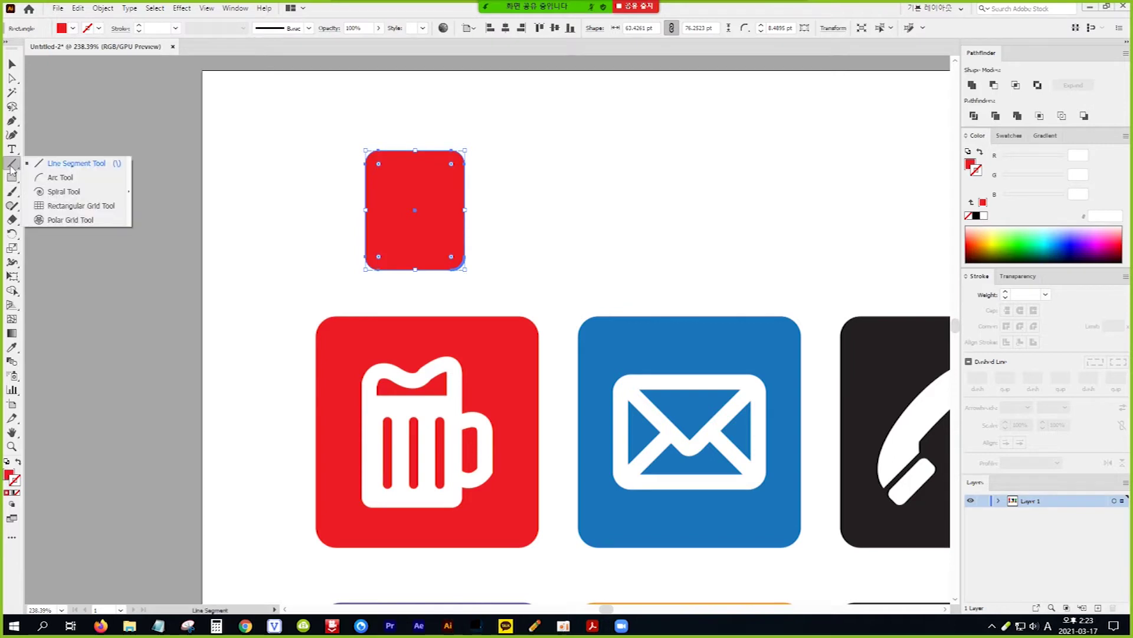
left_click(67, 167)
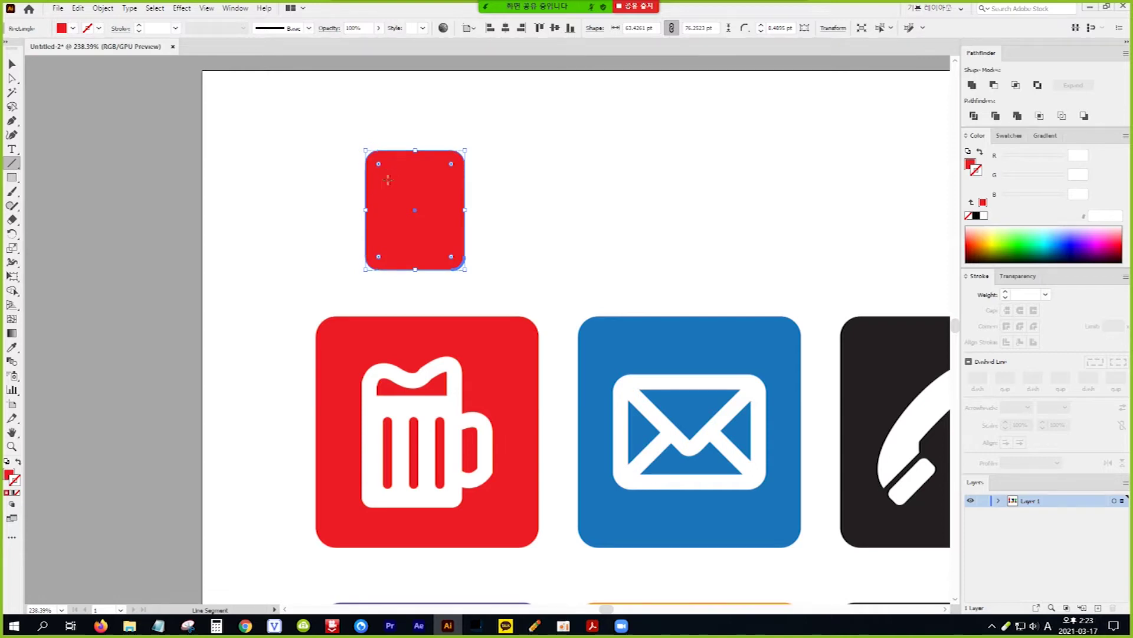
left_click_drag(389, 206, 393, 251)
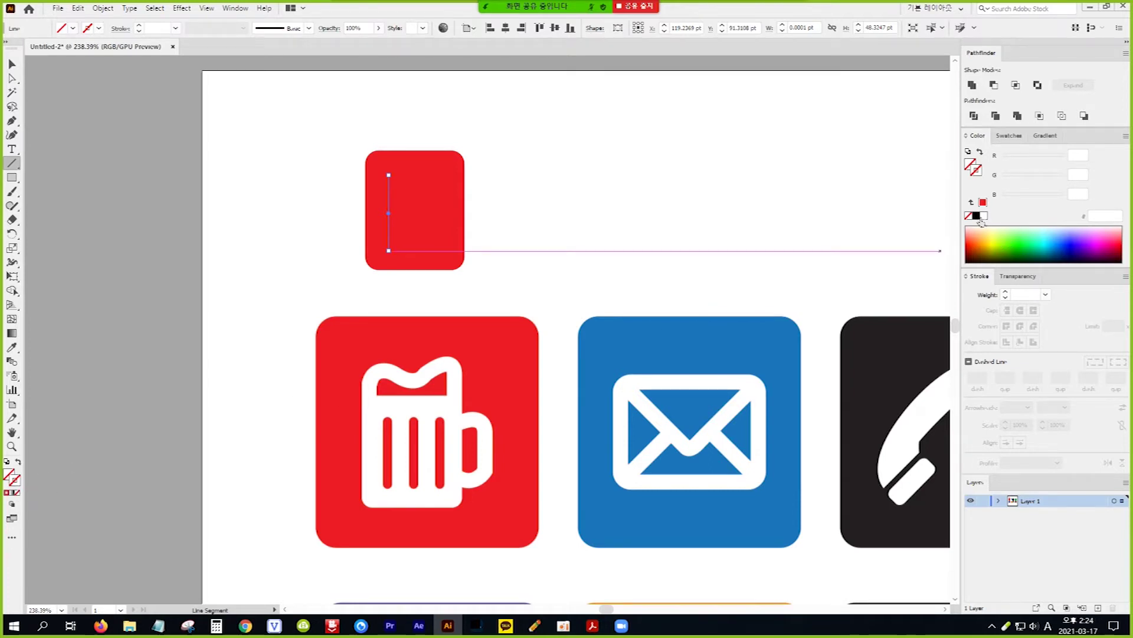
left_click(983, 216)
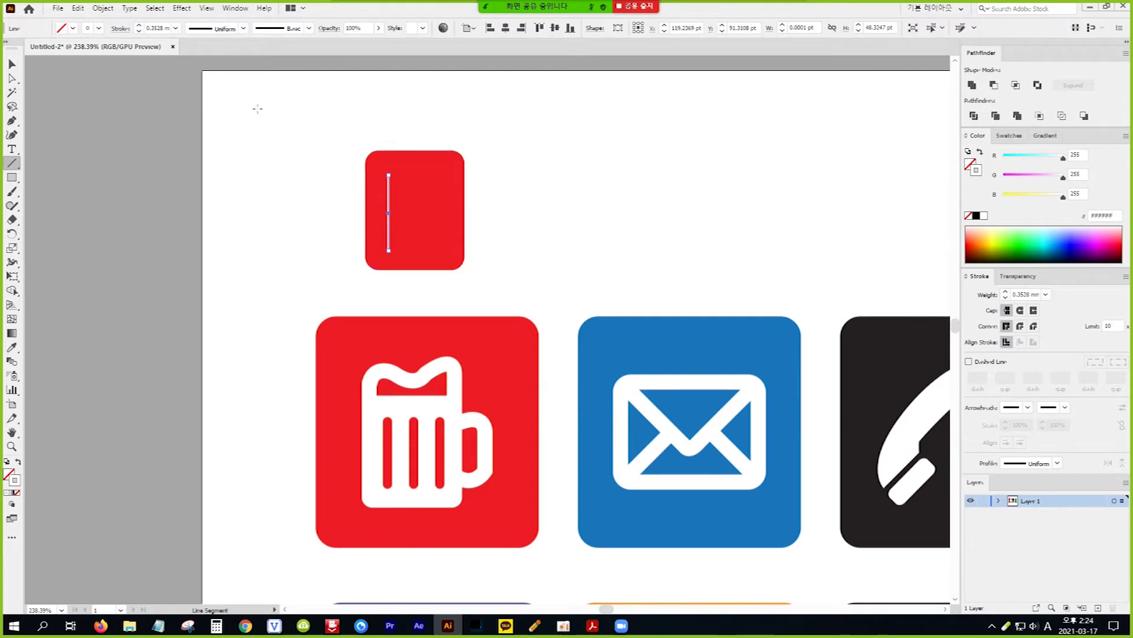
Set the white line's stroke weight to 2 mm with round caps.
left_click(140, 29)
left_click(140, 29)
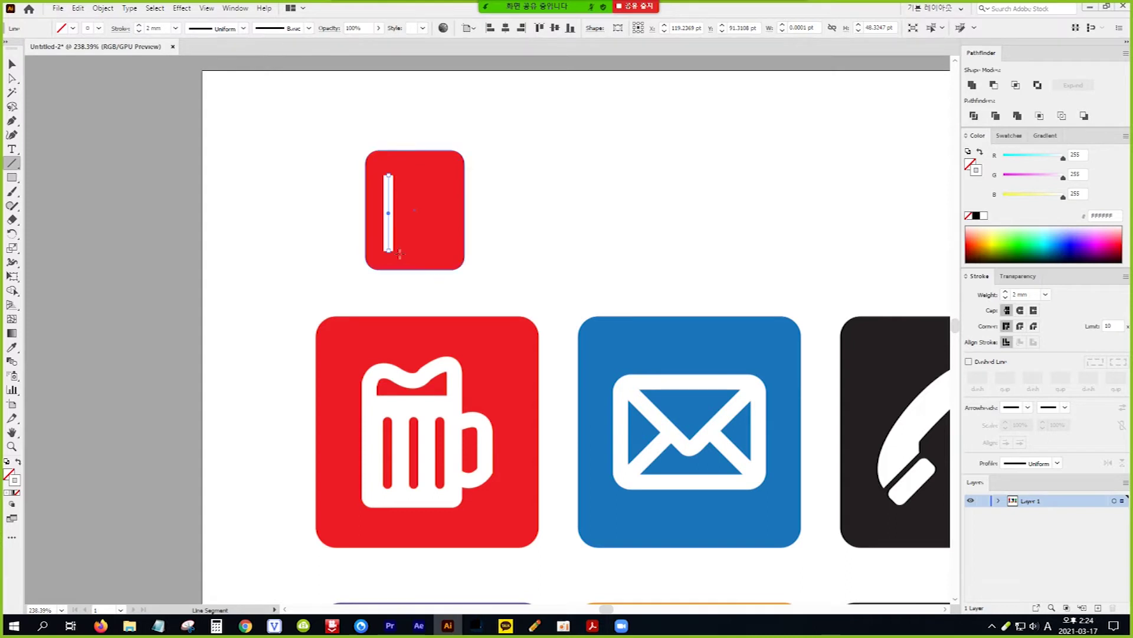
left_click(1020, 310)
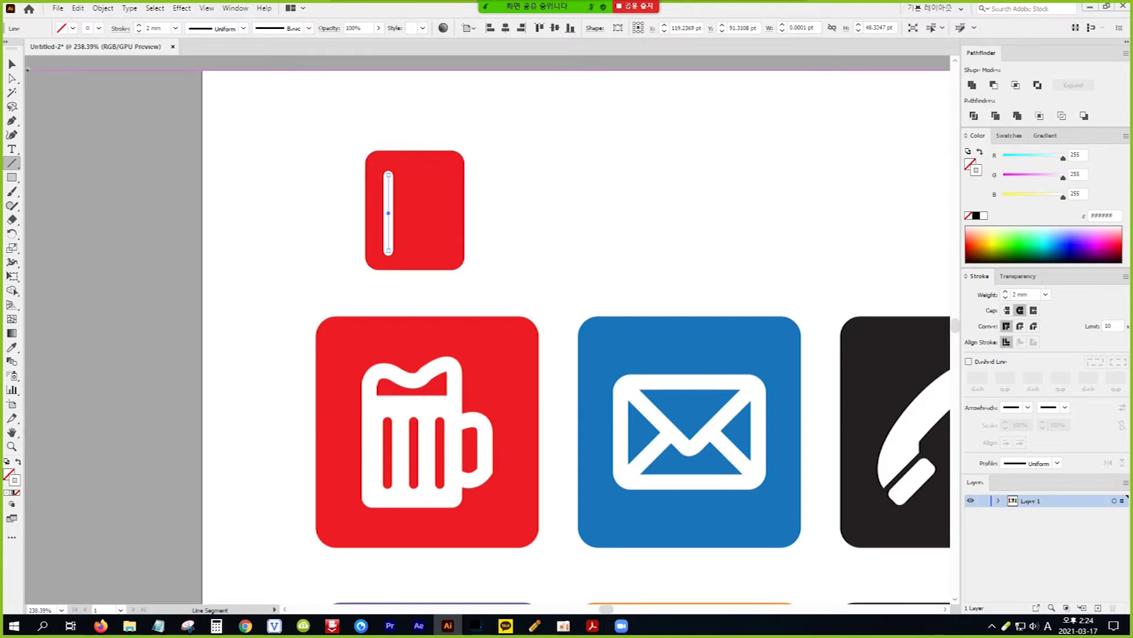
Outline the white line's stroke and duplicate the resulting bar twice to the right at about 17 pt spacing.
left_click(13, 64)
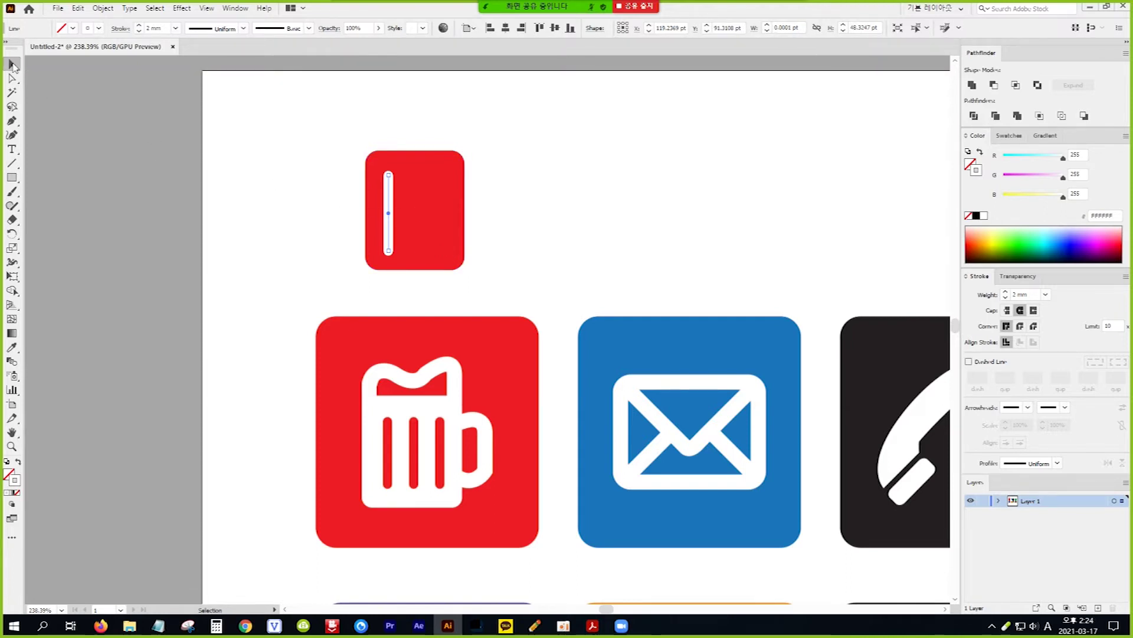
left_click(103, 8)
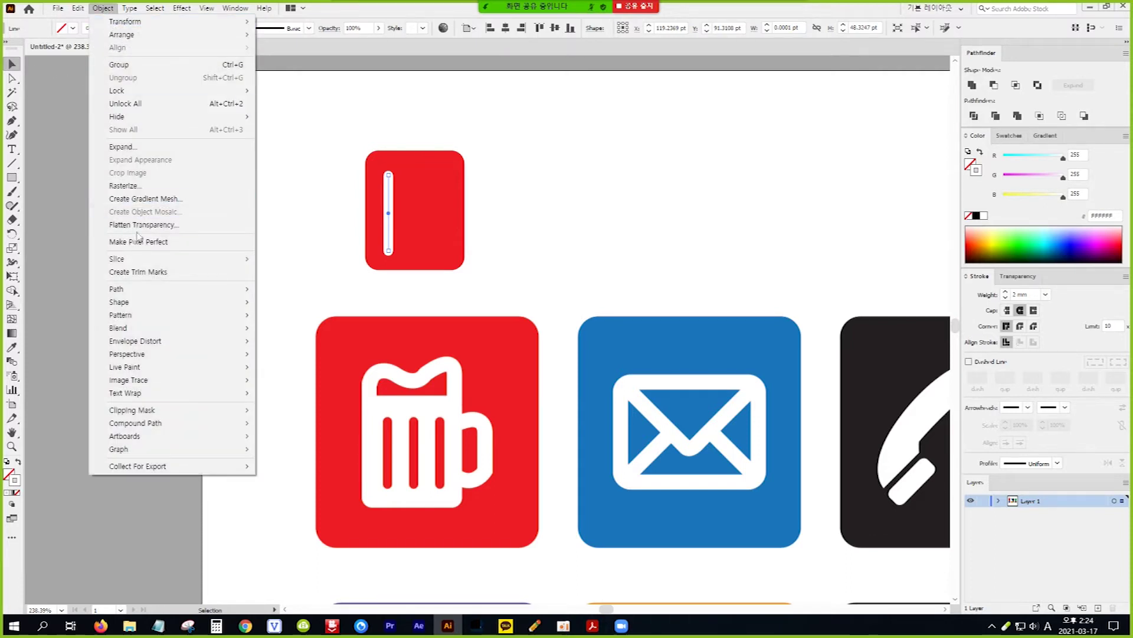
mouse_move(139, 289)
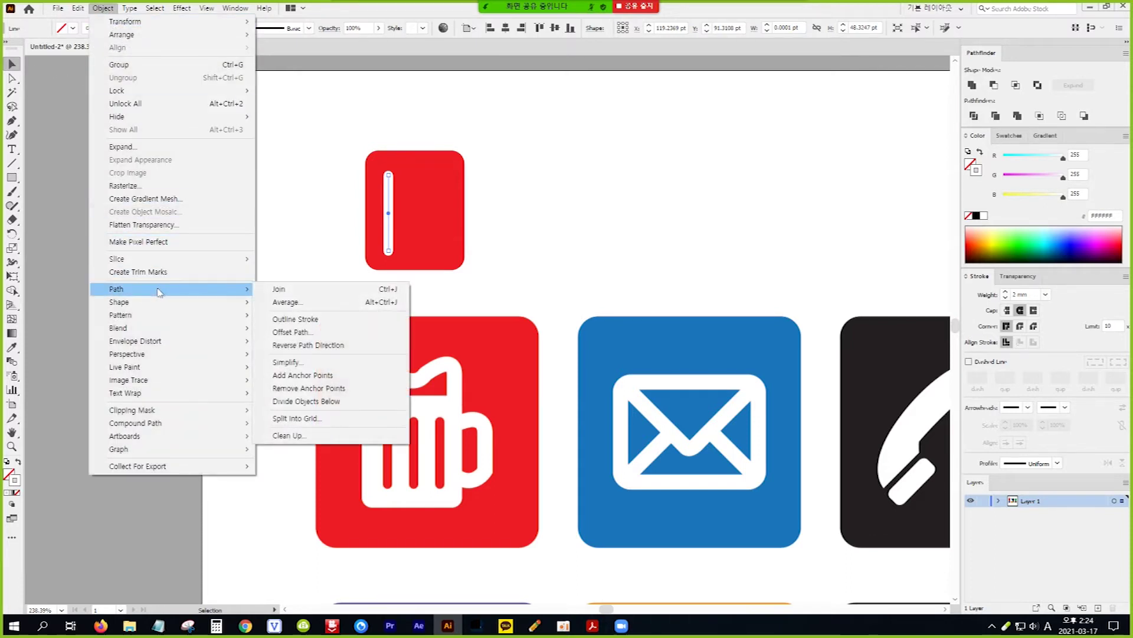
left_click(323, 321)
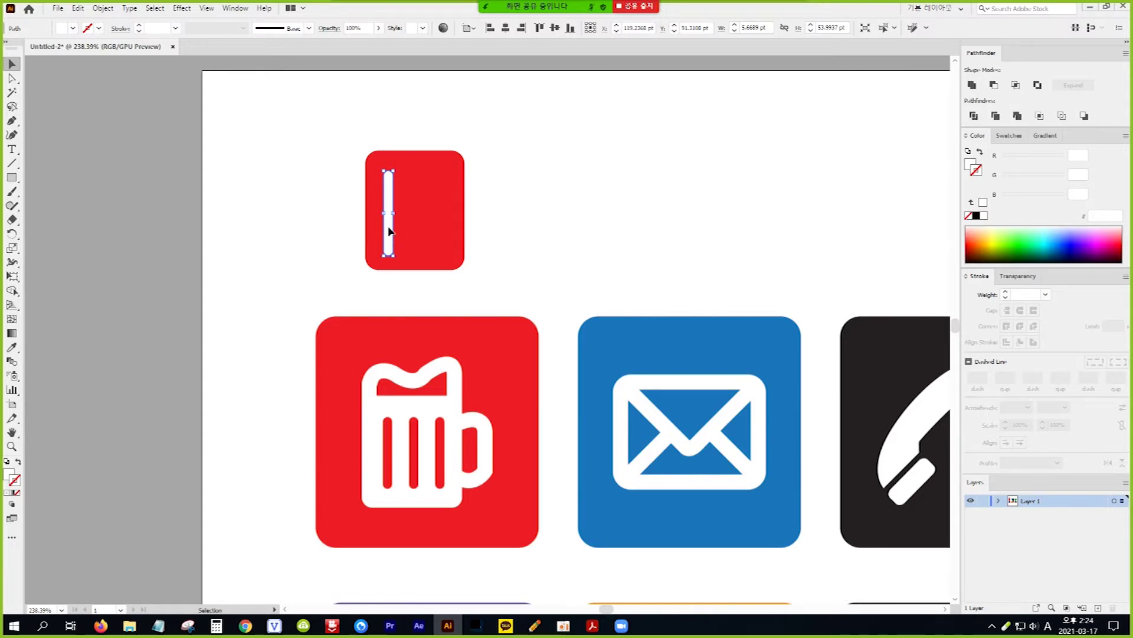
left_click_drag(389, 230, 414, 230)
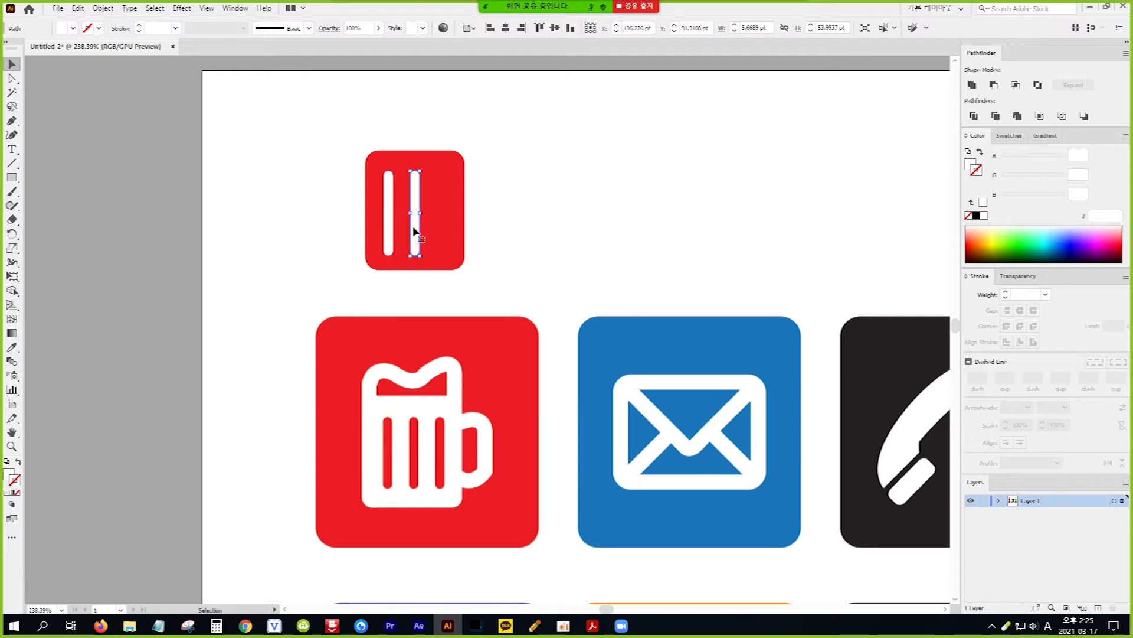
key("ctrl+d")
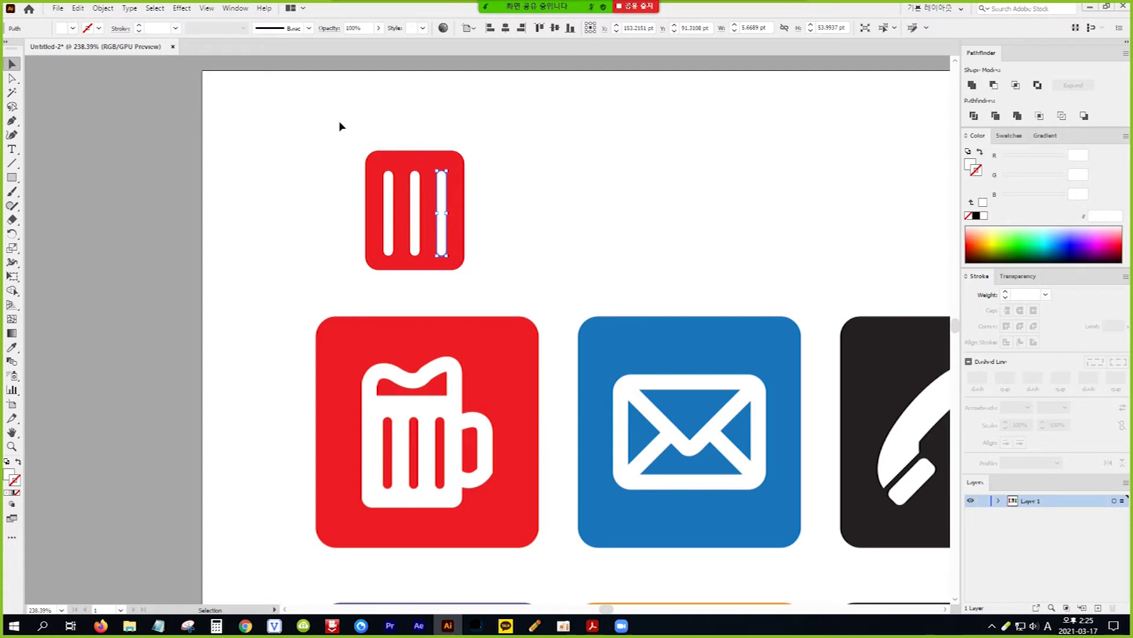
Subtract the three white bars from the red rectangle with Minus Front, and check the cut-outs against the artboard edge.
left_click_drag(340, 125, 488, 286)
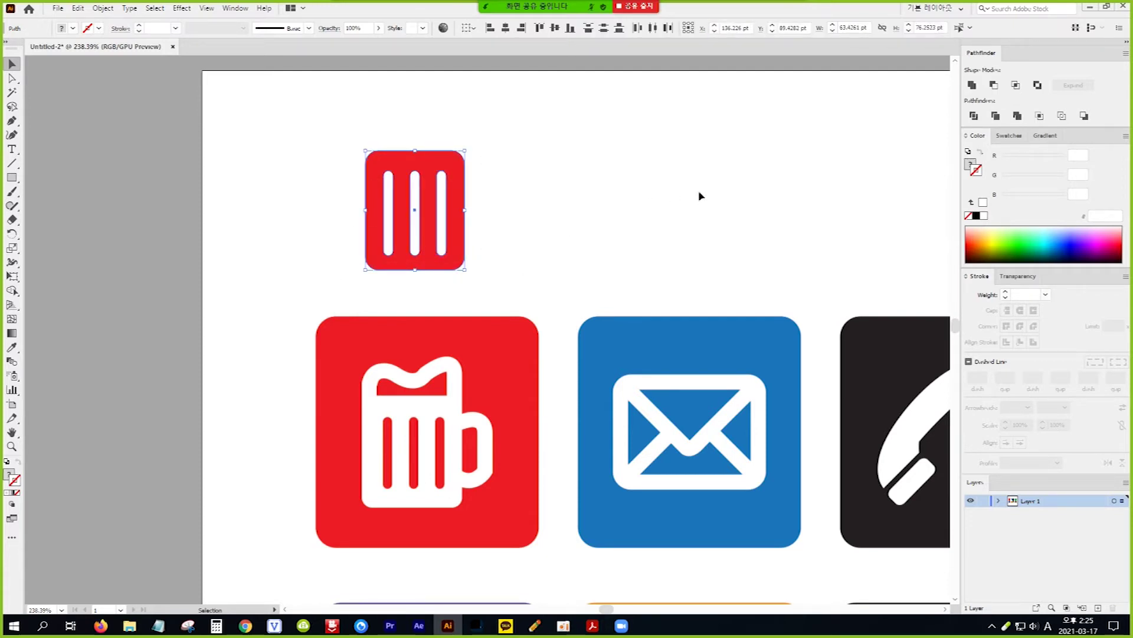
left_click(995, 86)
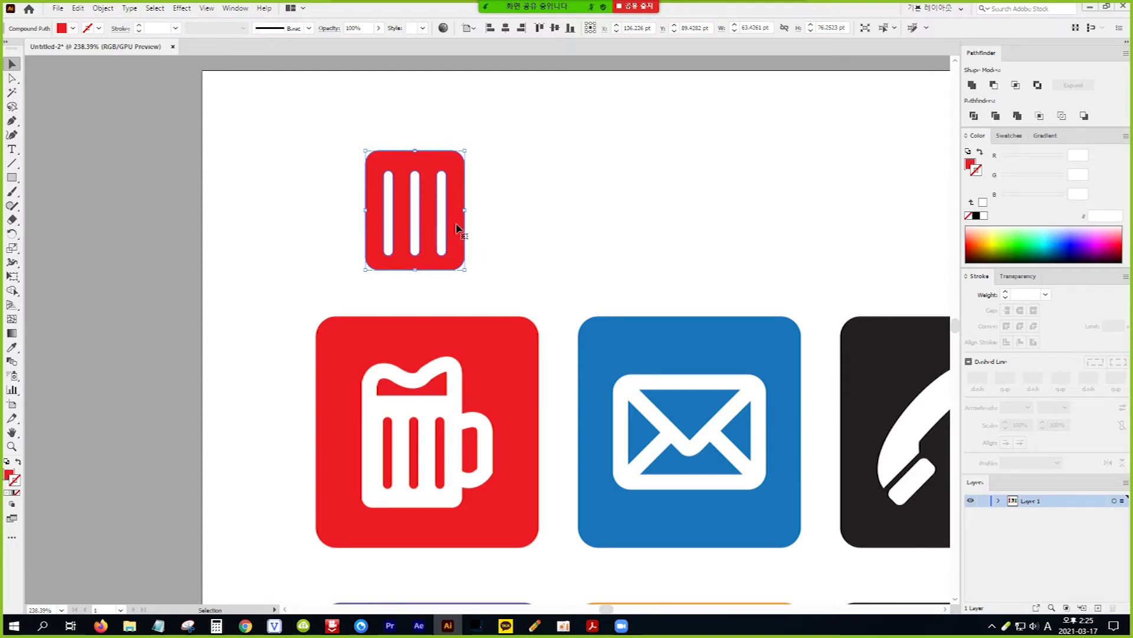
left_click_drag(457, 228, 233, 228)
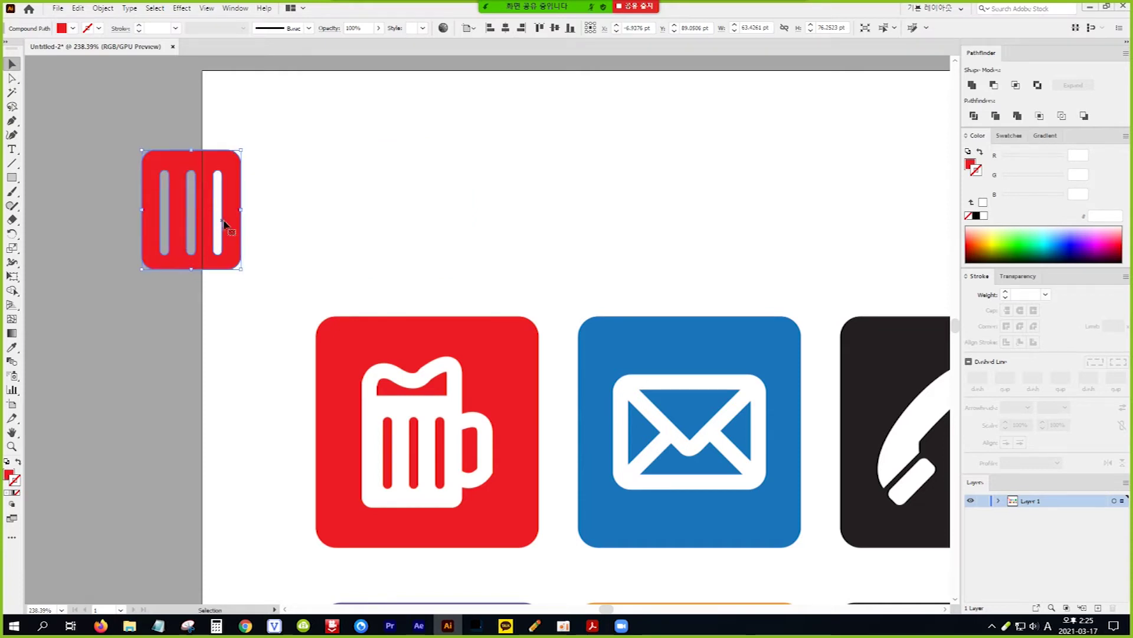
left_click_drag(233, 228, 459, 228)
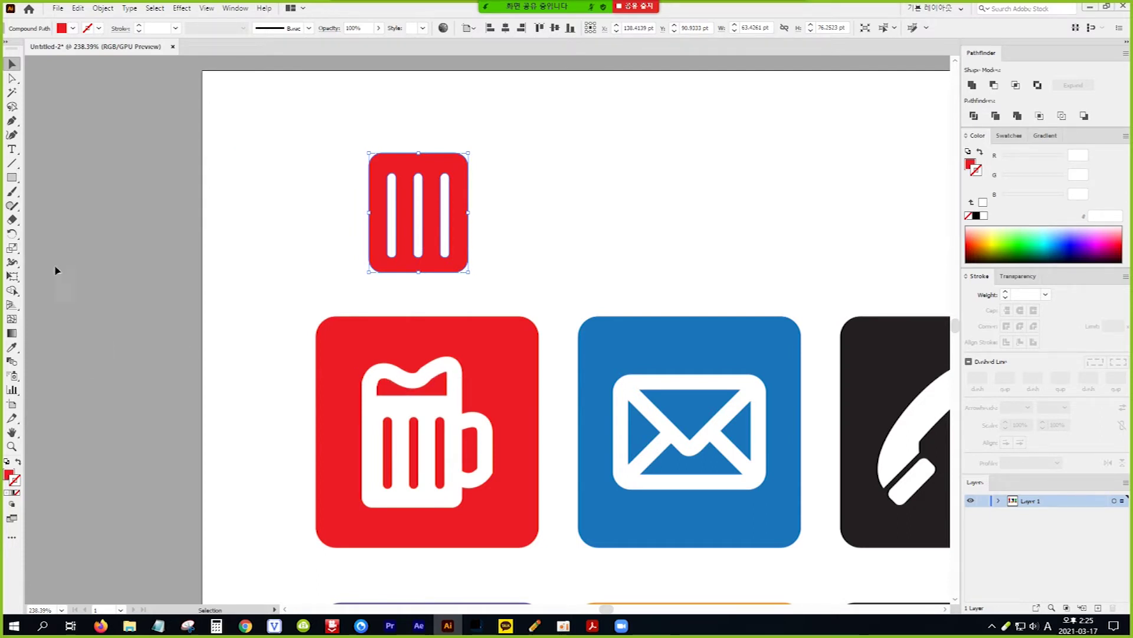
Draw a wavy foam outline about 57 pt wide and 30 pt high above the red mug body with the Pen tool.
left_click(11, 121)
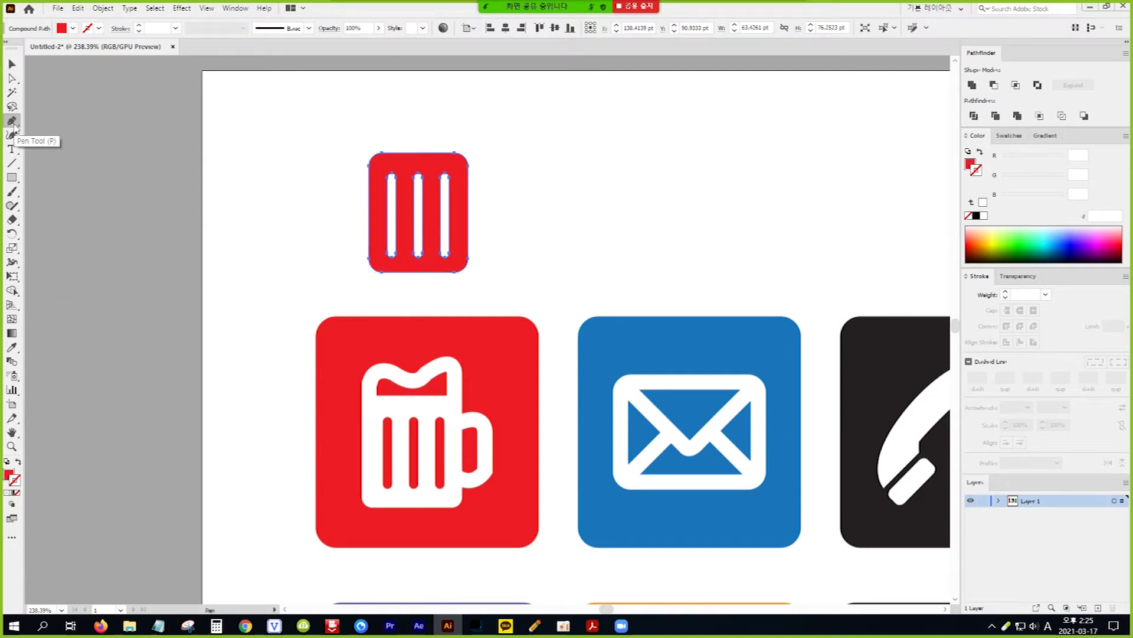
left_click(373, 168)
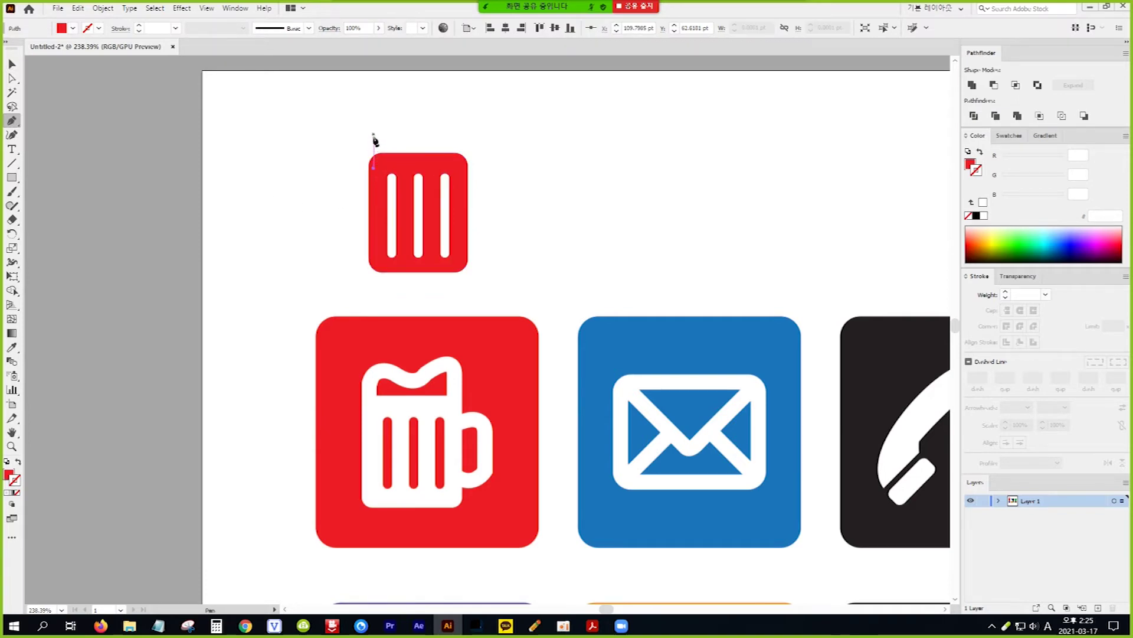
left_click(373, 135)
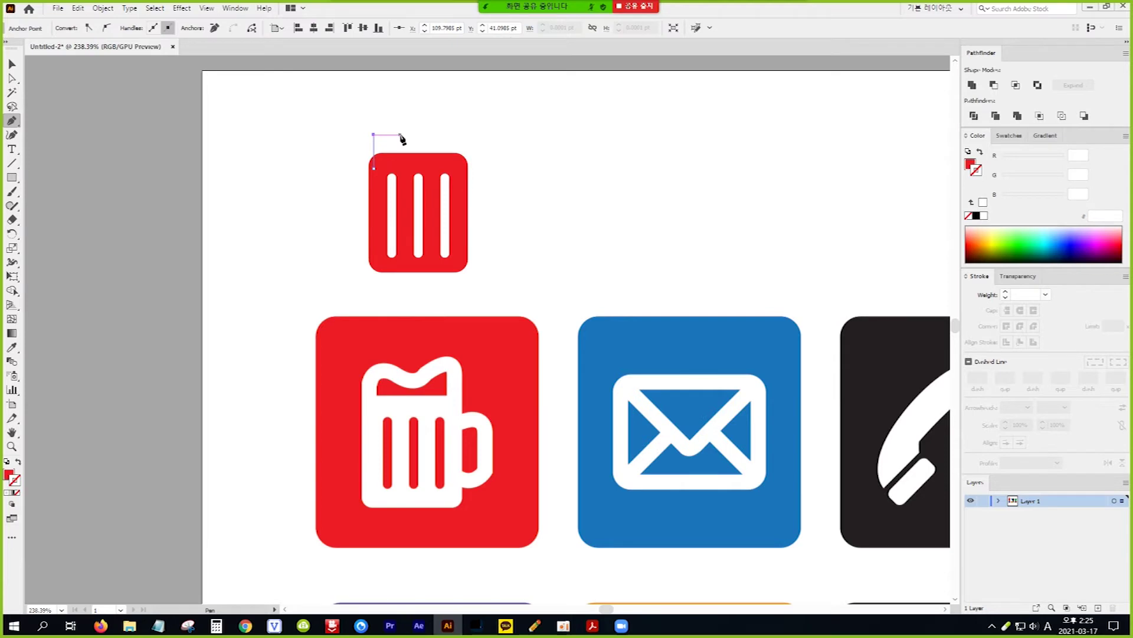
left_click_drag(409, 145, 413, 151)
left_click_drag(425, 133, 469, 142)
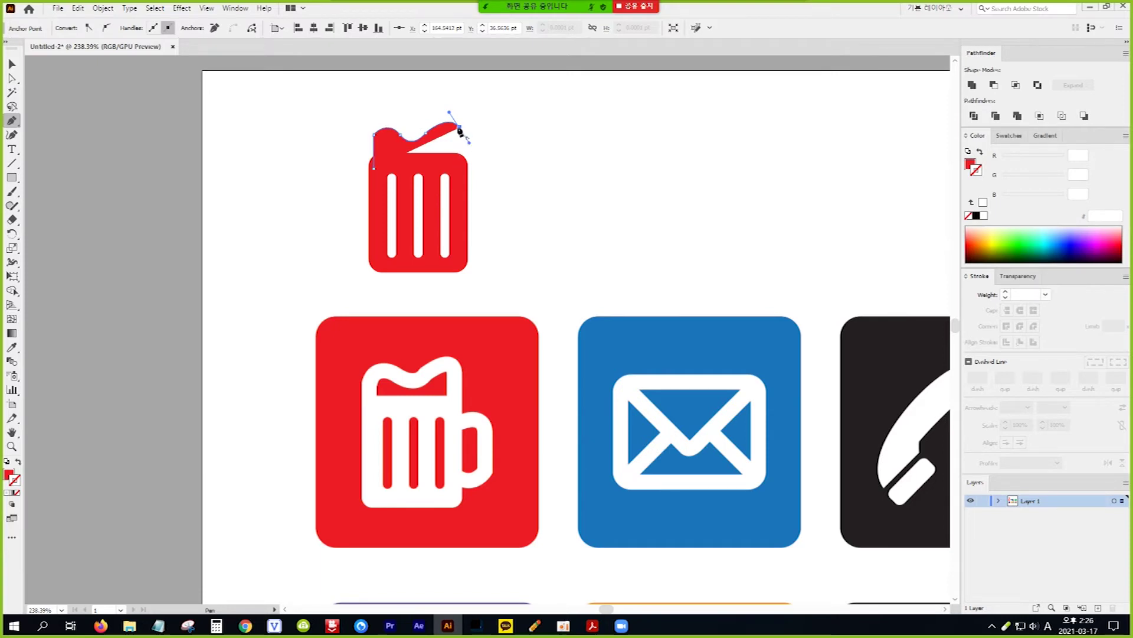
left_click(460, 127)
left_click_drag(465, 165, 464, 211)
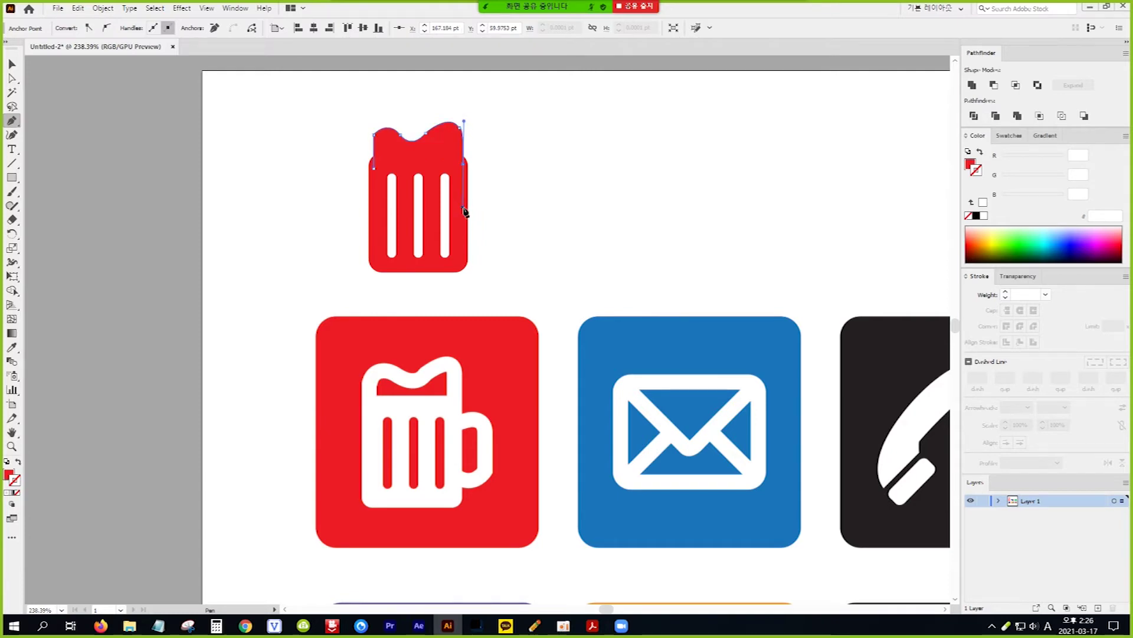
Remove the foam shape's fill and give it a red stroke 2 mm thick.
left_click(12, 64)
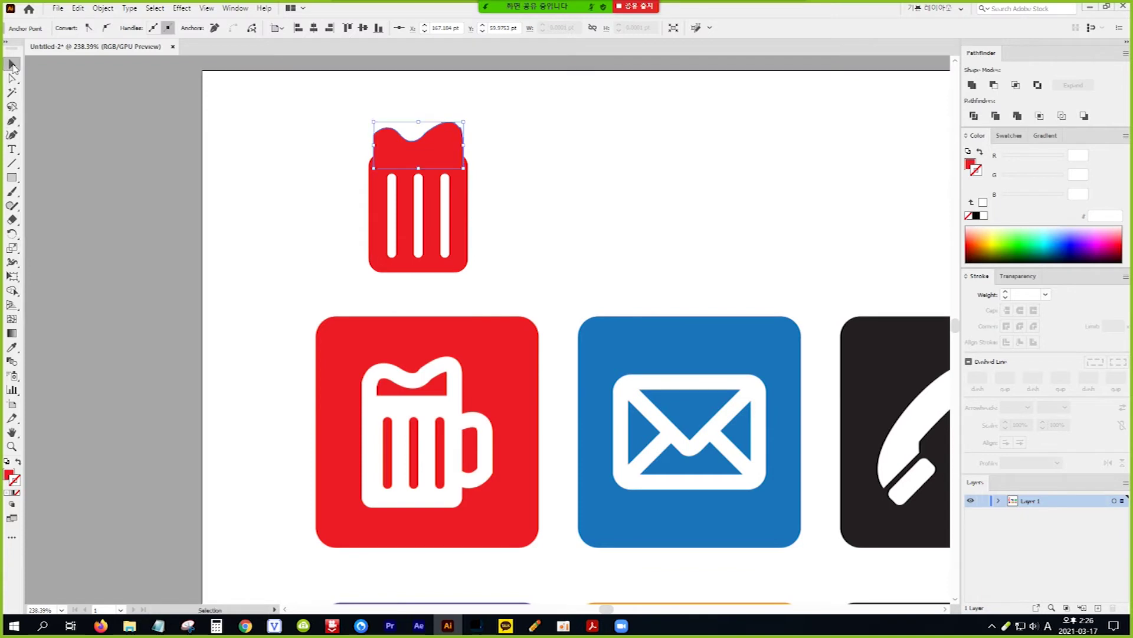
left_click(7, 474)
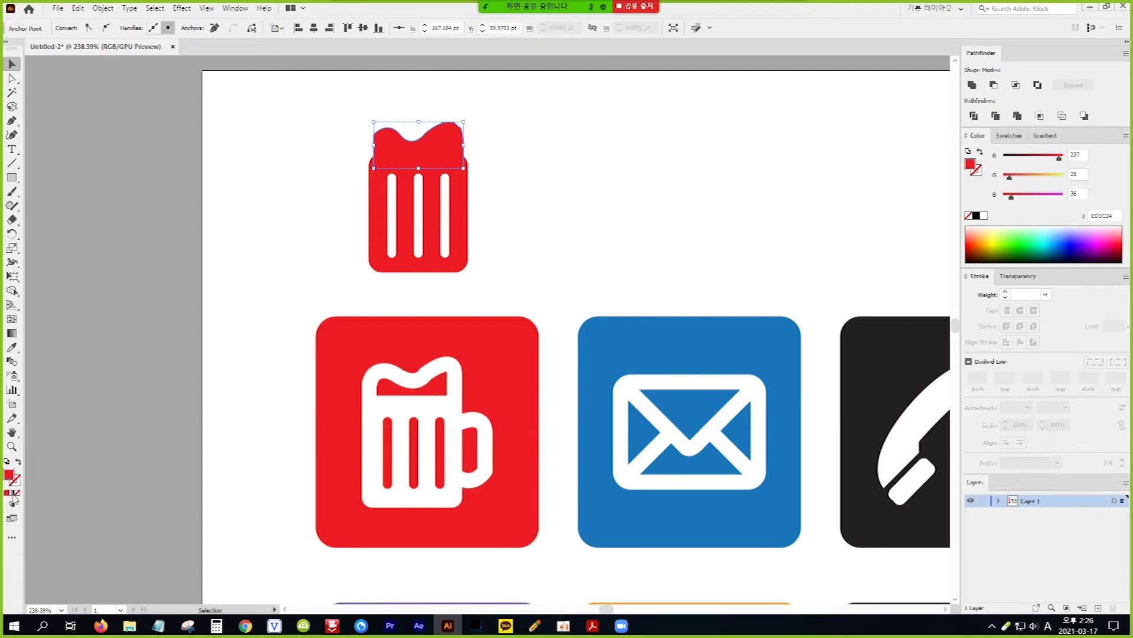
left_click(17, 493)
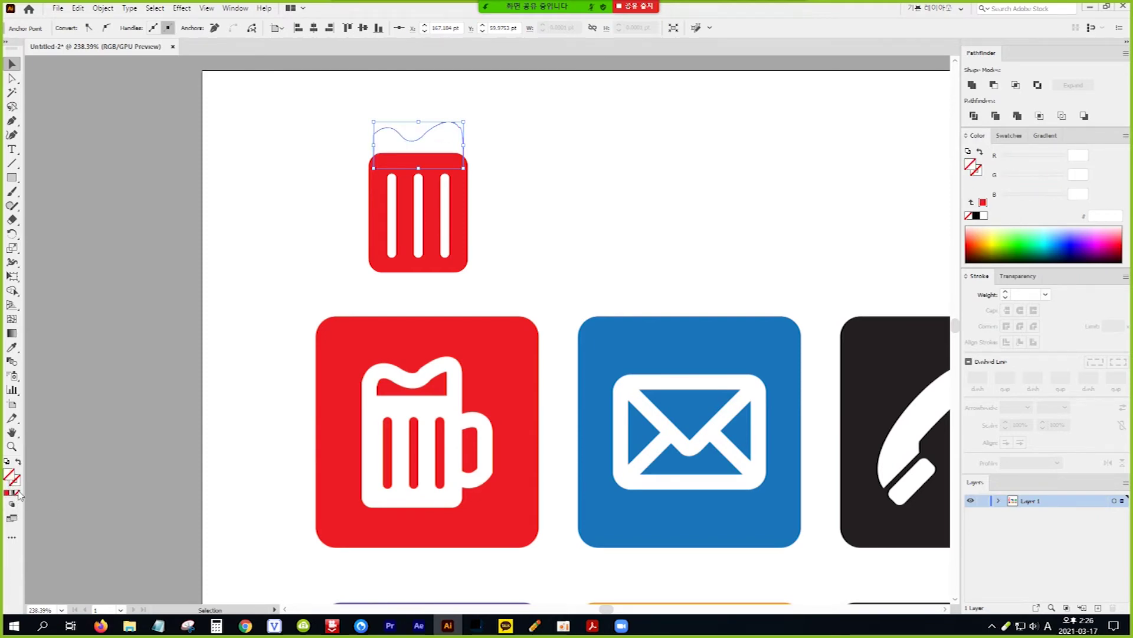
left_click(983, 203)
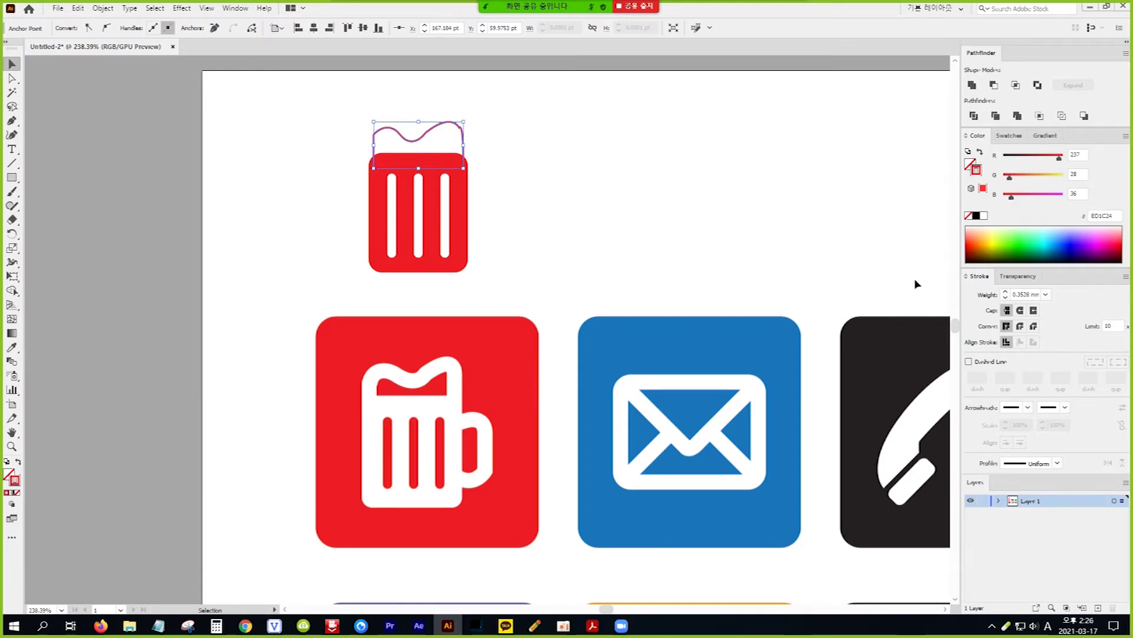
left_click(1007, 294)
left_click(1007, 292)
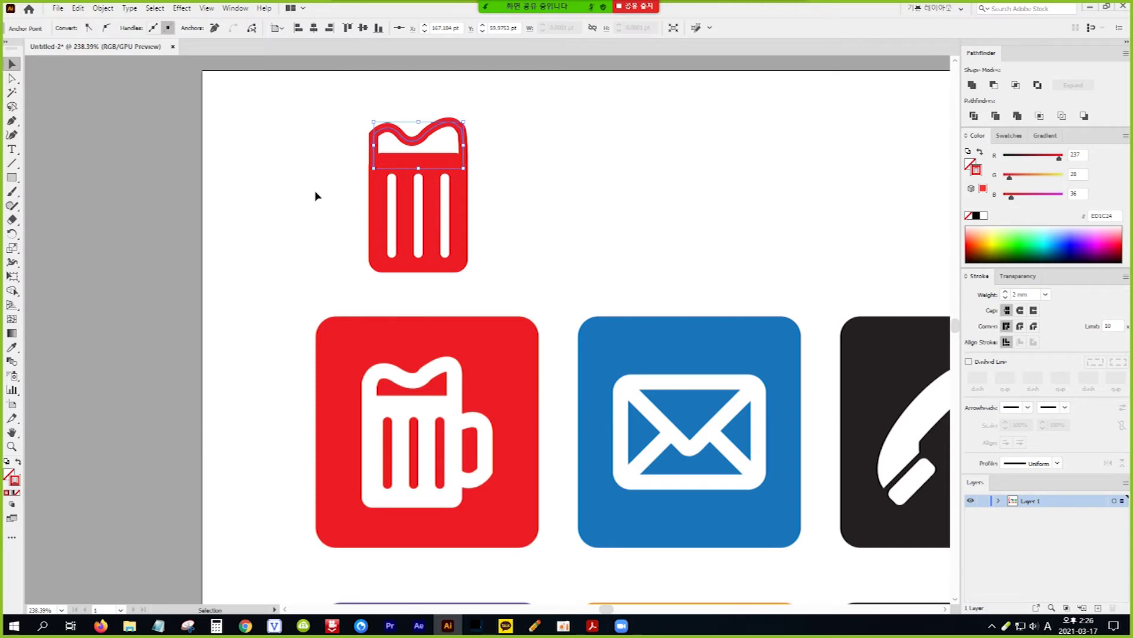
left_click(124, 195)
Smooth the foam outline's upper-left corner and nudge its anchor point slightly to the right.
left_click(10, 63)
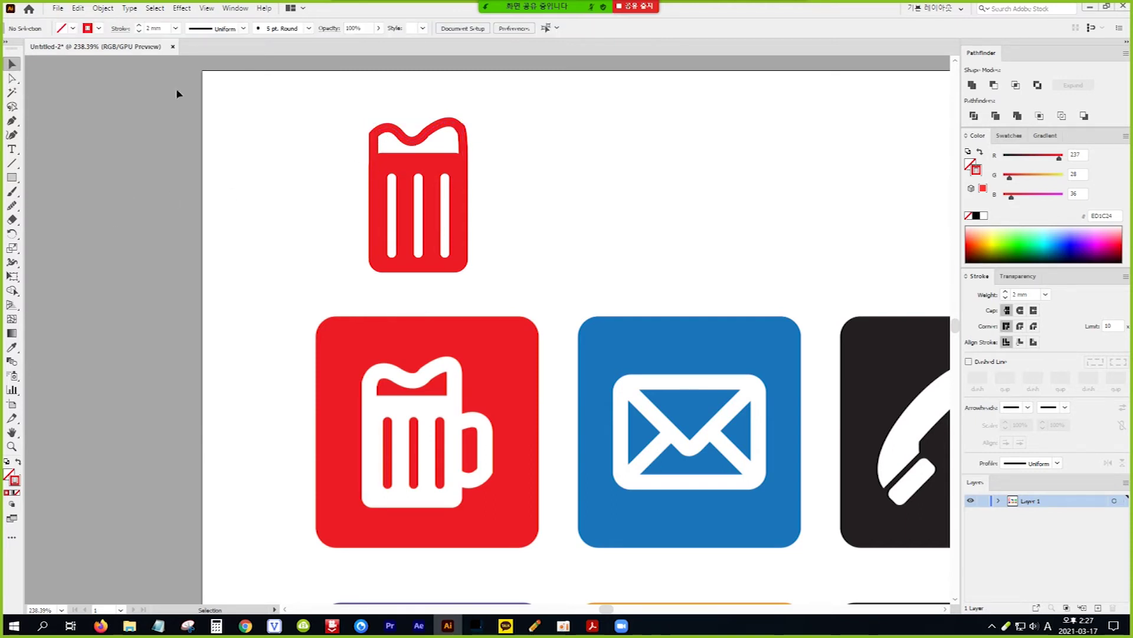
left_click(382, 136)
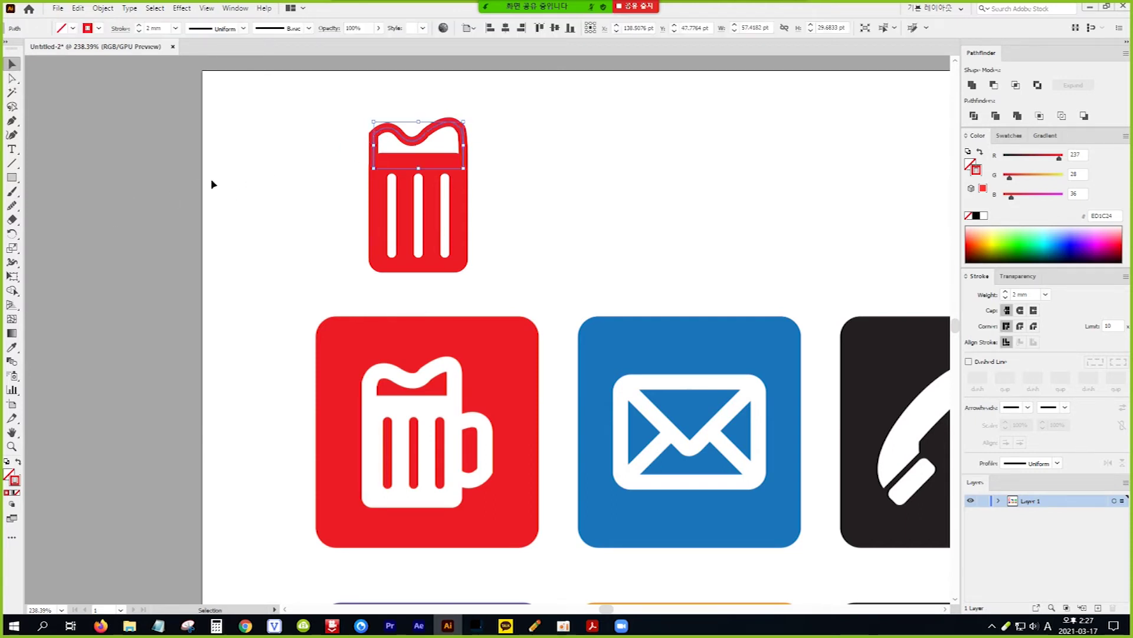
left_click(11, 206)
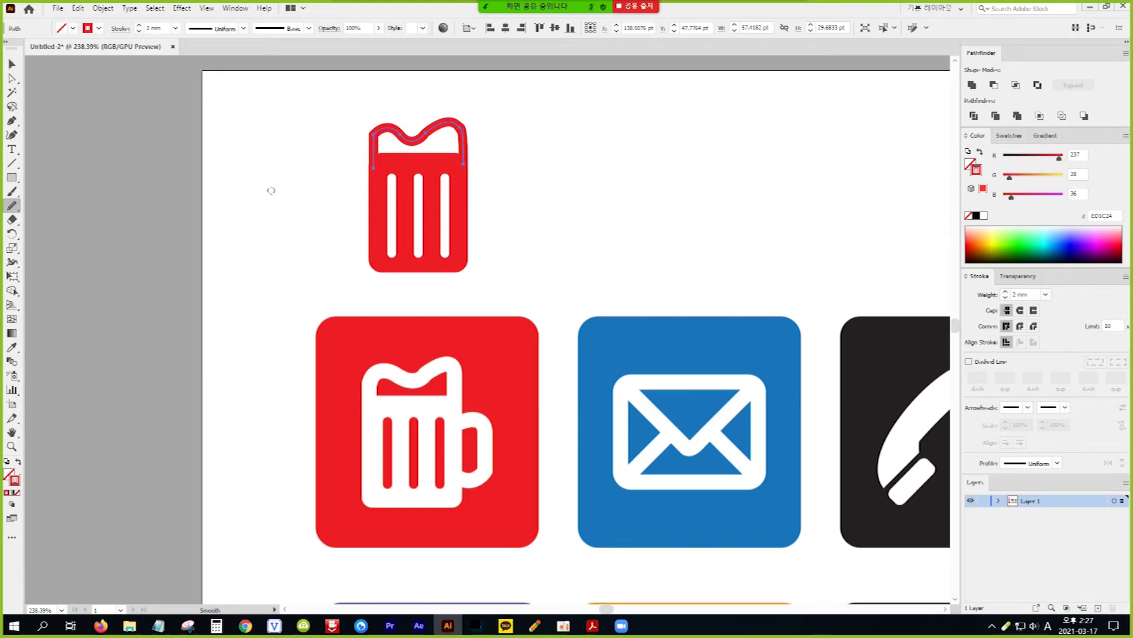
left_click_drag(373, 144, 370, 171)
left_click(13, 79)
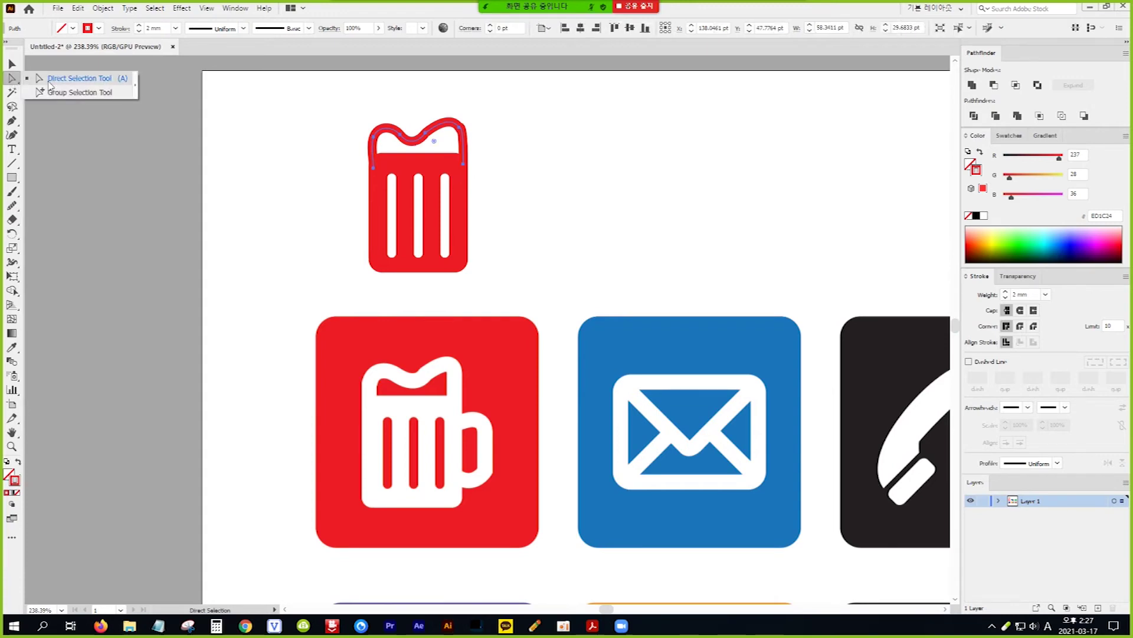
left_click(51, 85)
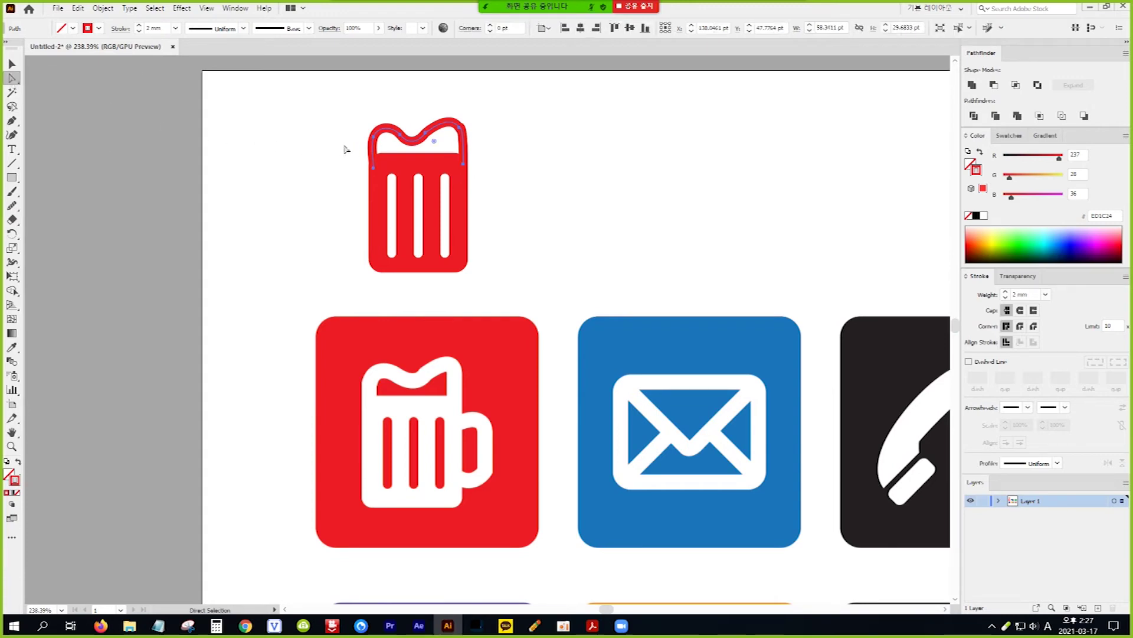
left_click(381, 149)
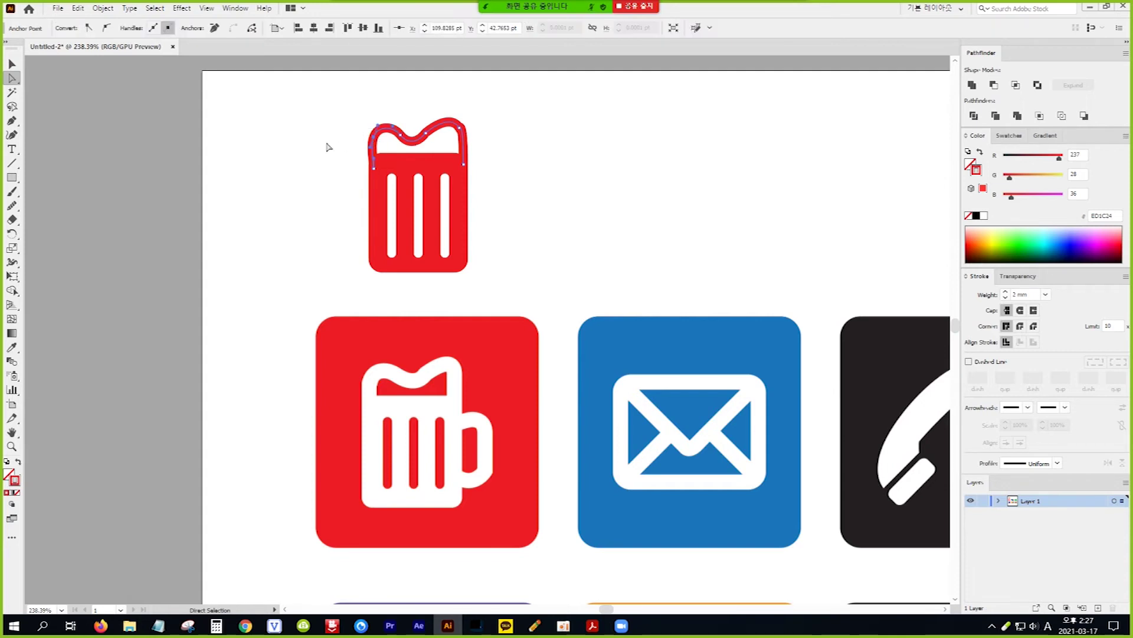
key("Right")
left_click(12, 205)
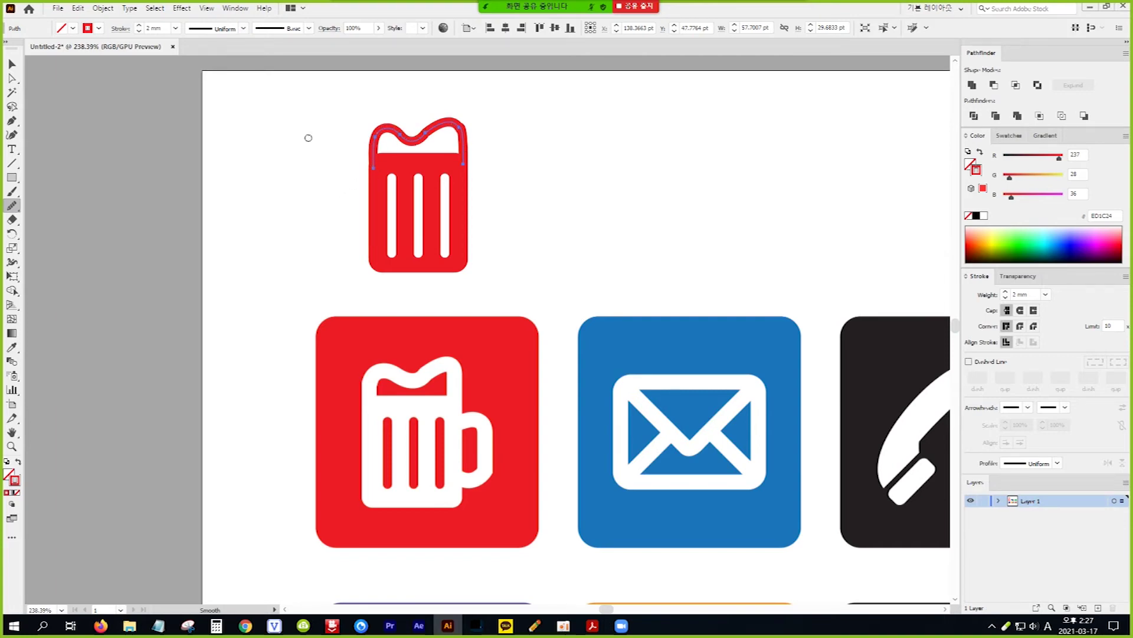
Outline the foam path's stroke and unite the foam with the mug body.
left_click(102, 8)
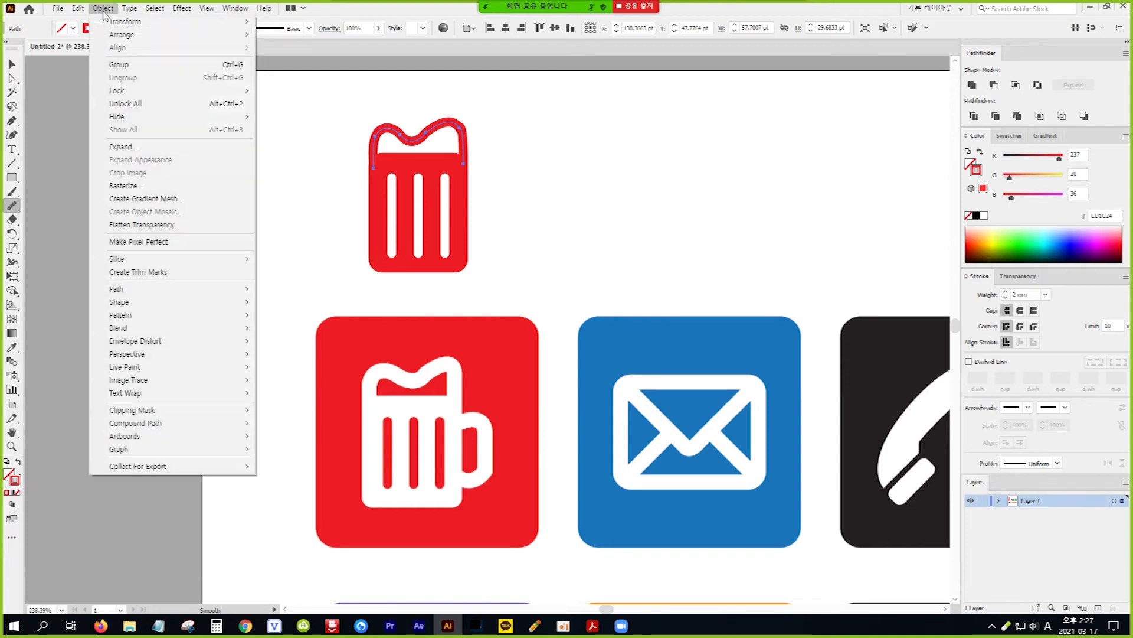
mouse_move(235, 295)
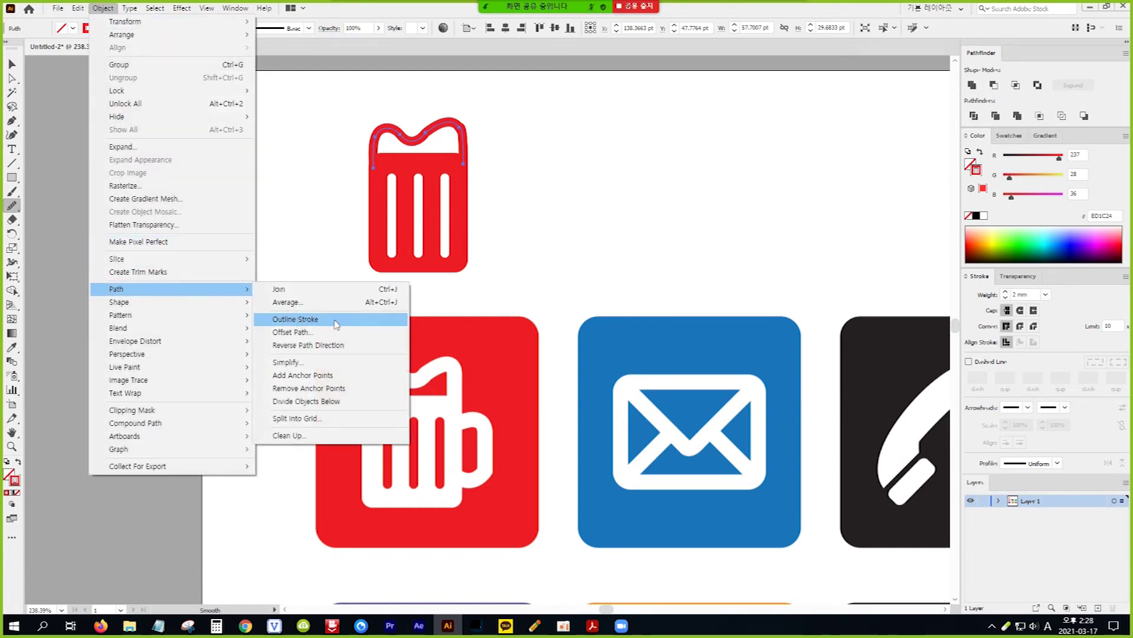
left_click(334, 320)
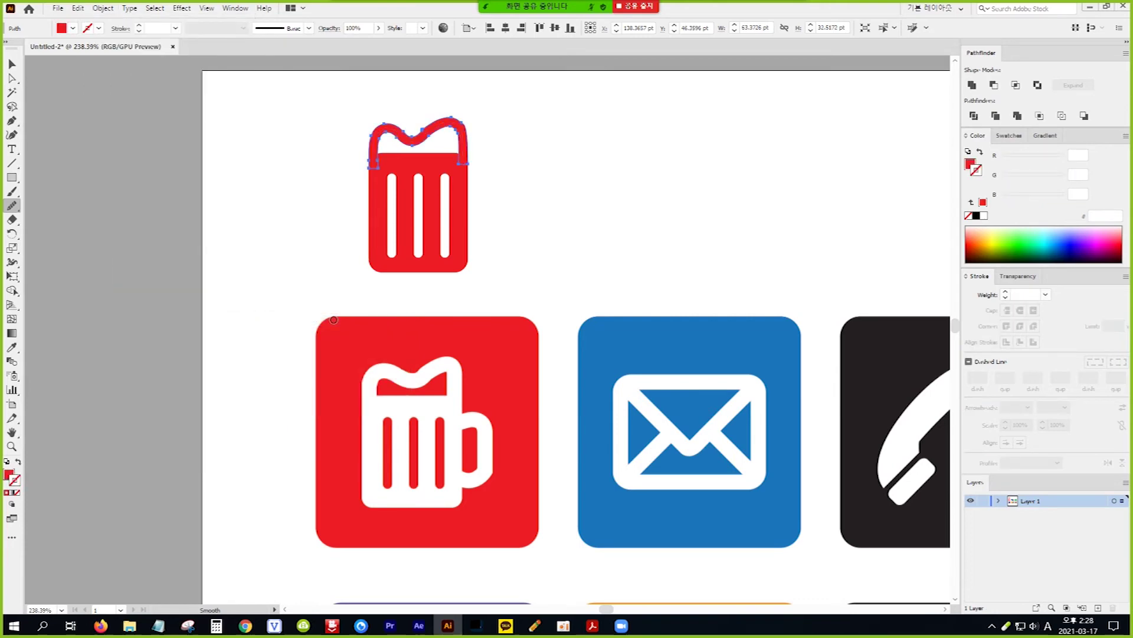
left_click(12, 63)
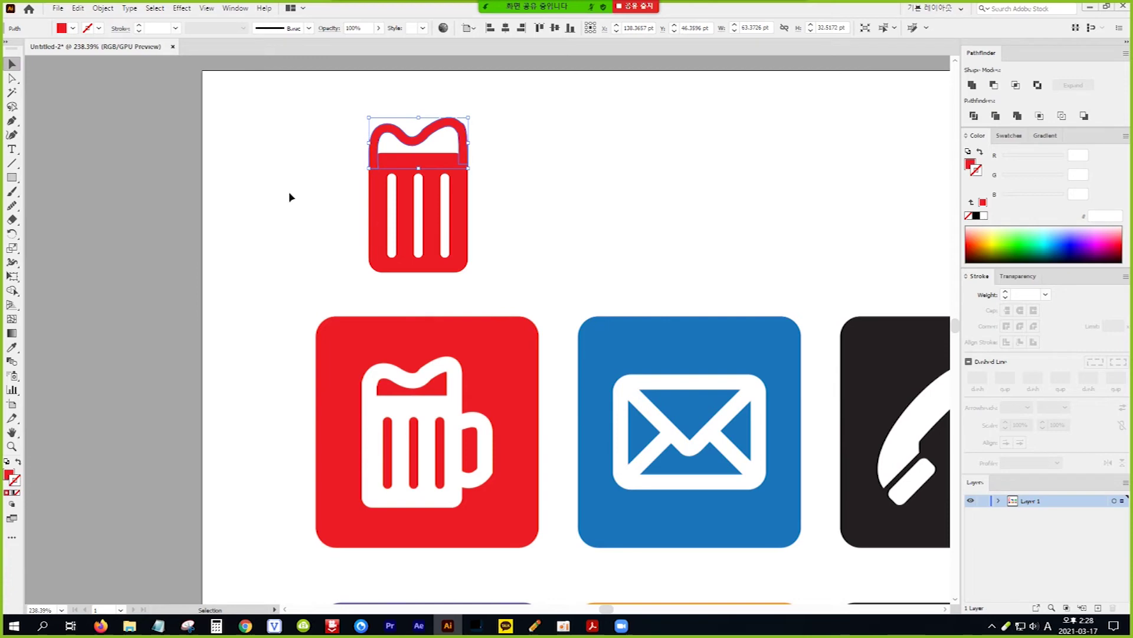
left_click_drag(333, 104, 497, 218)
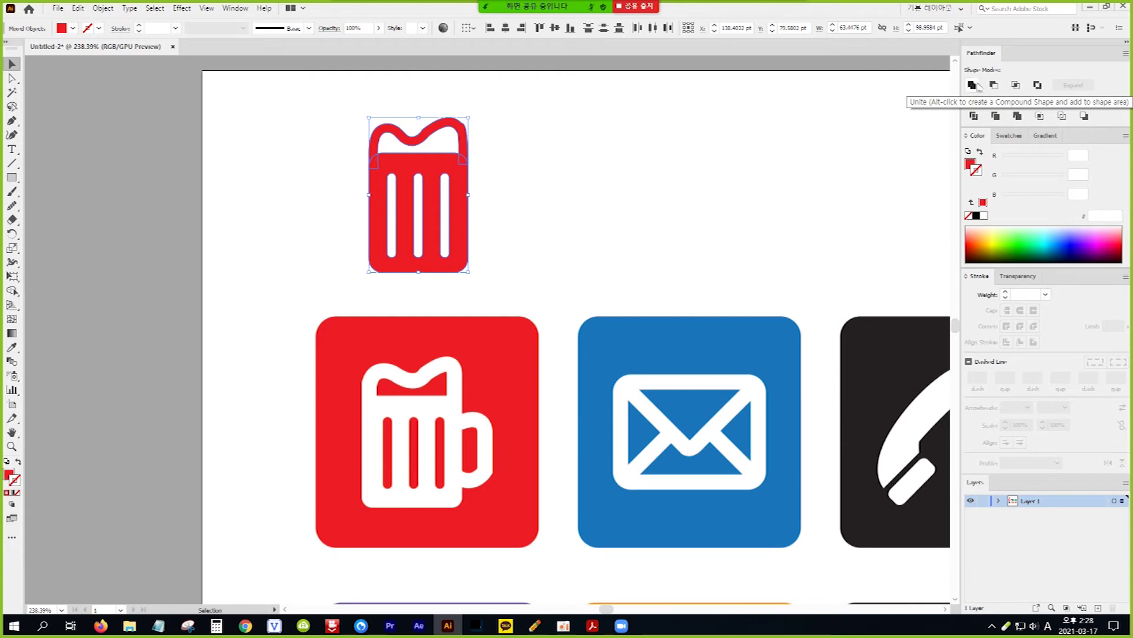
left_click(974, 88)
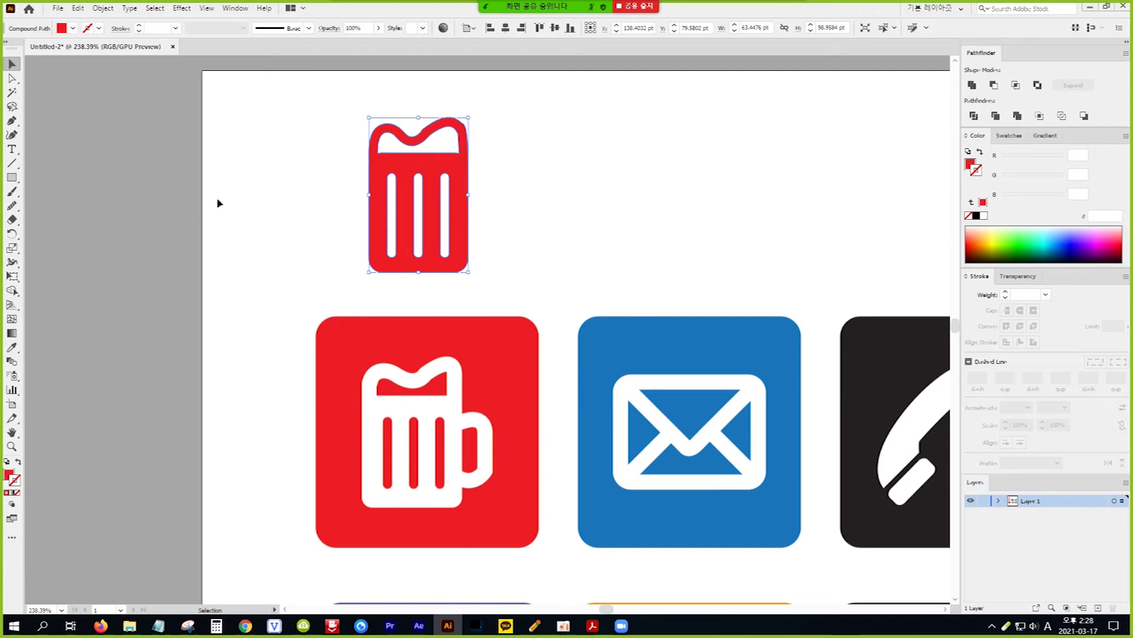
Draw a rounded handle shape about 20 pt wide on the mug's right side with the Pen tool.
left_click(12, 121)
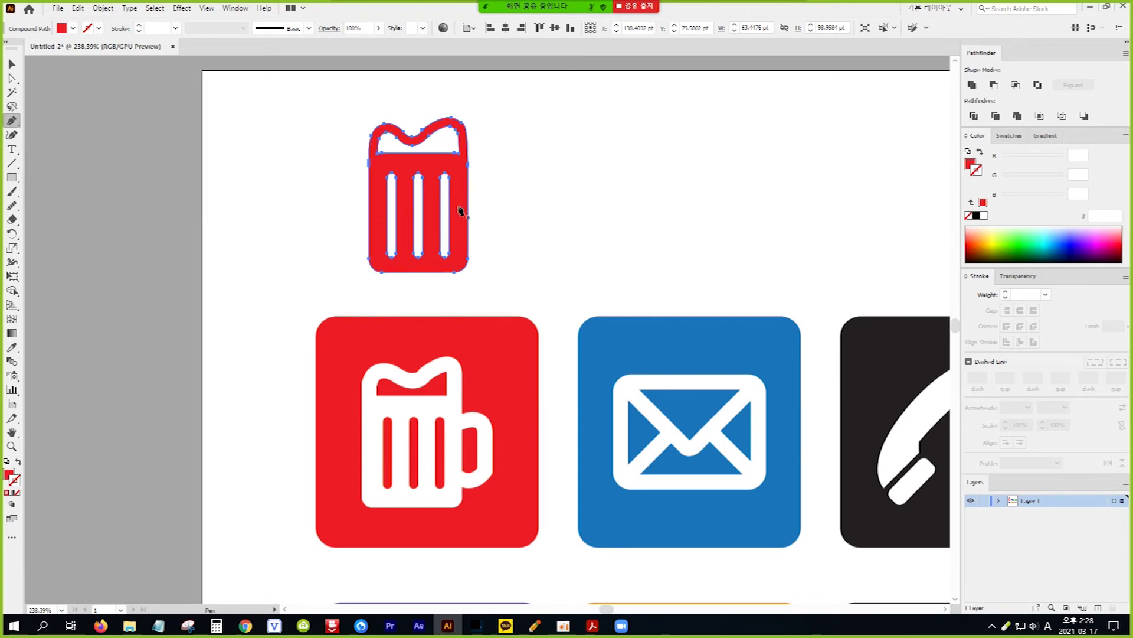
left_click(460, 183)
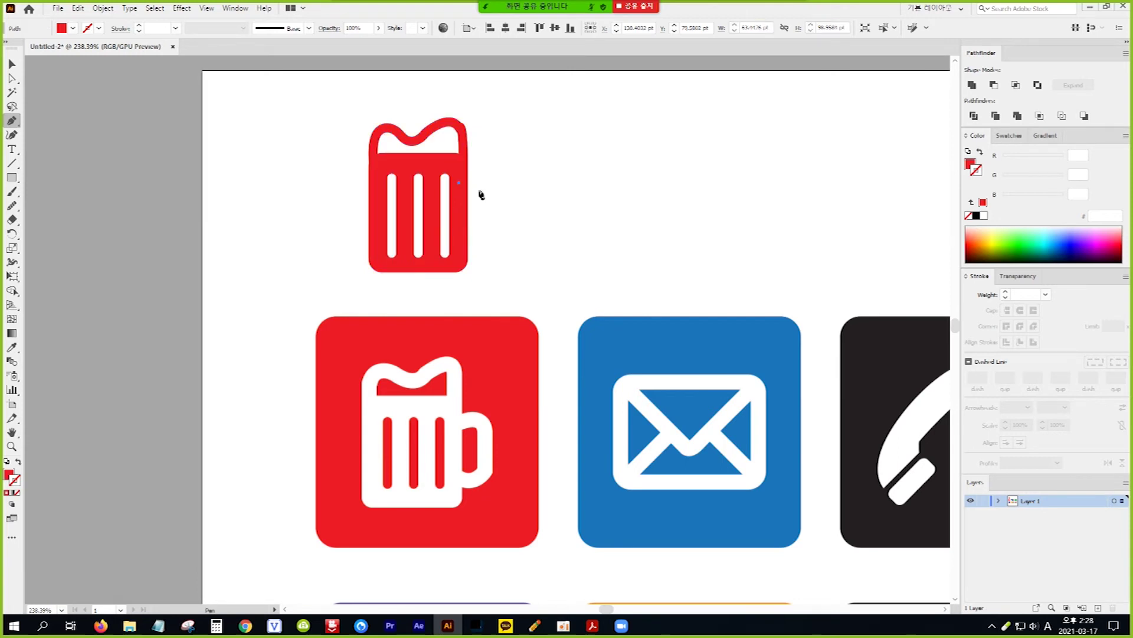
left_click_drag(490, 183, 494, 197)
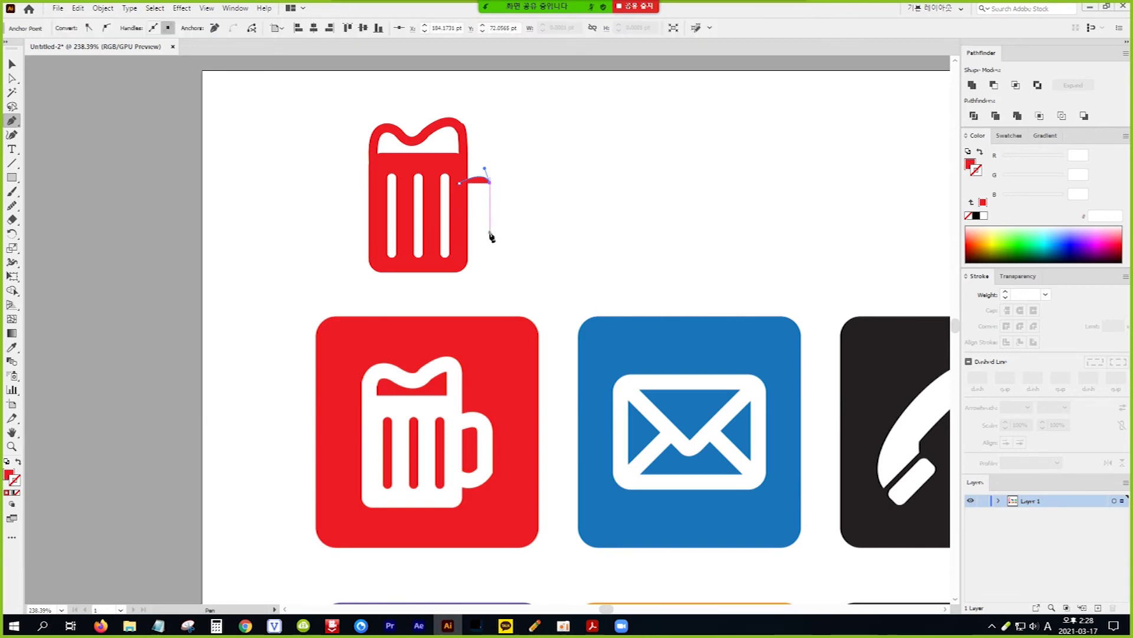
left_click(490, 236)
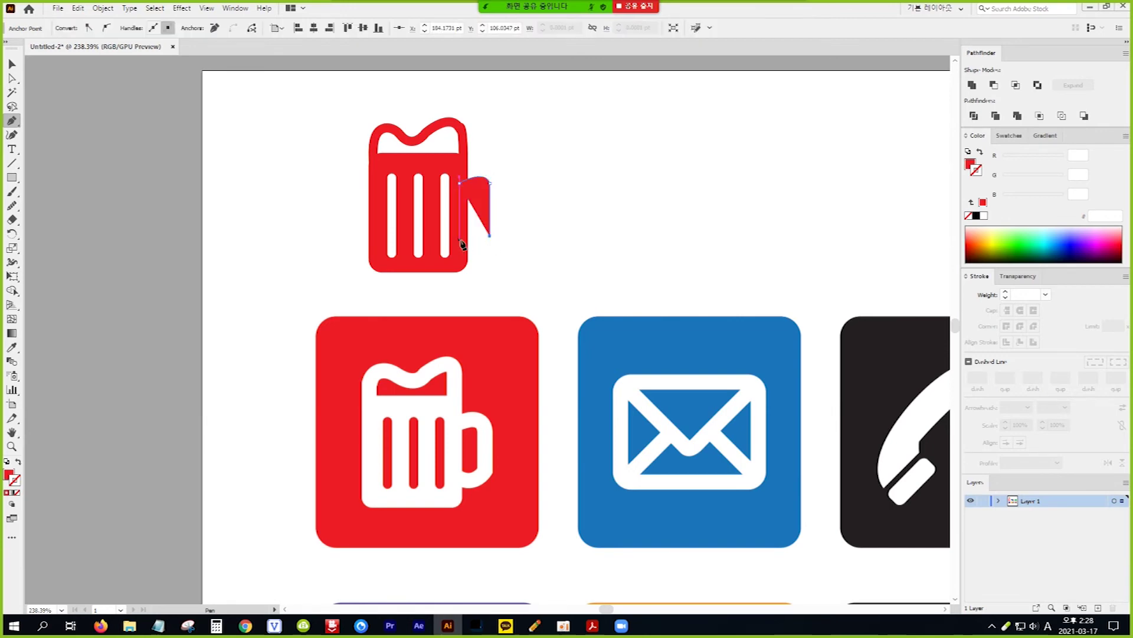
left_click_drag(468, 255, 441, 227)
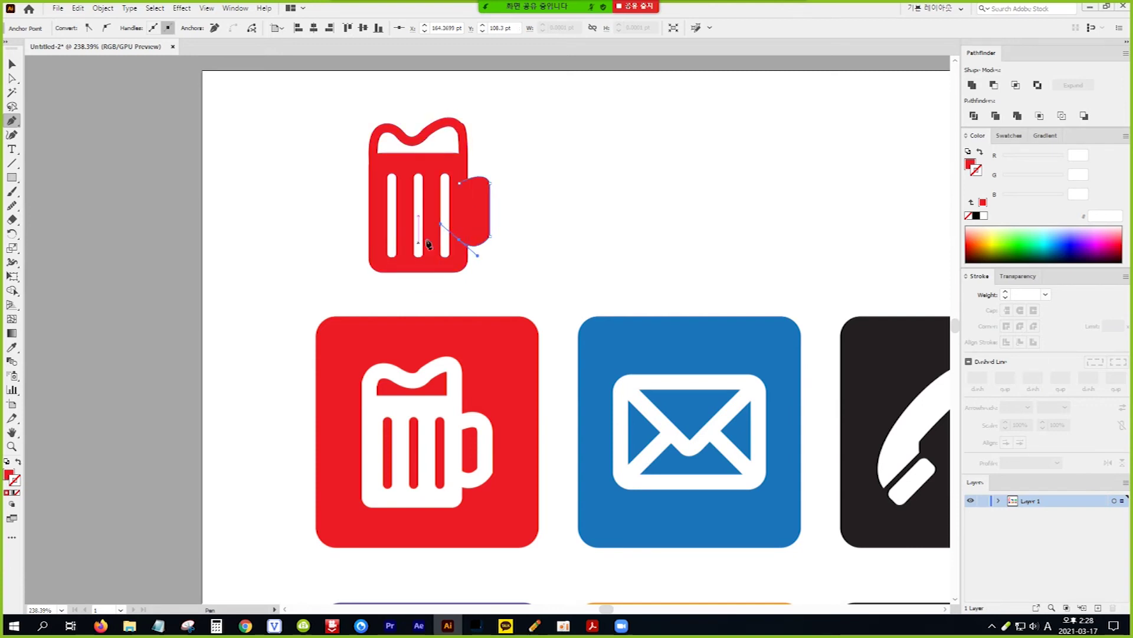
Remove the handle's fill and give it a red stroke 2 mm thick.
left_click(12, 64)
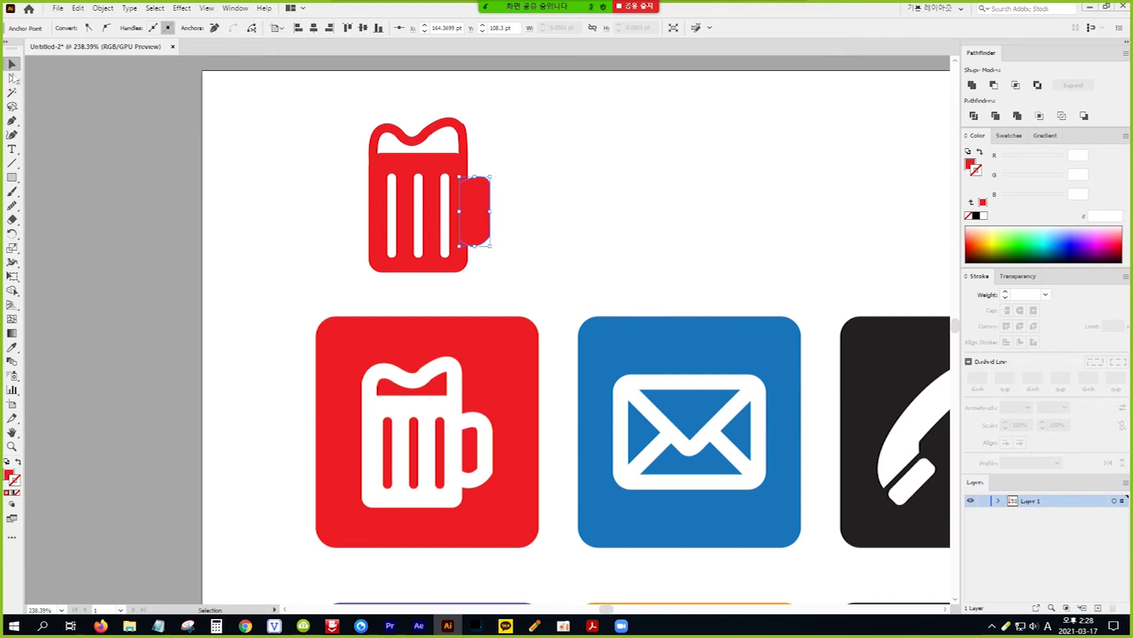
left_click(9, 474)
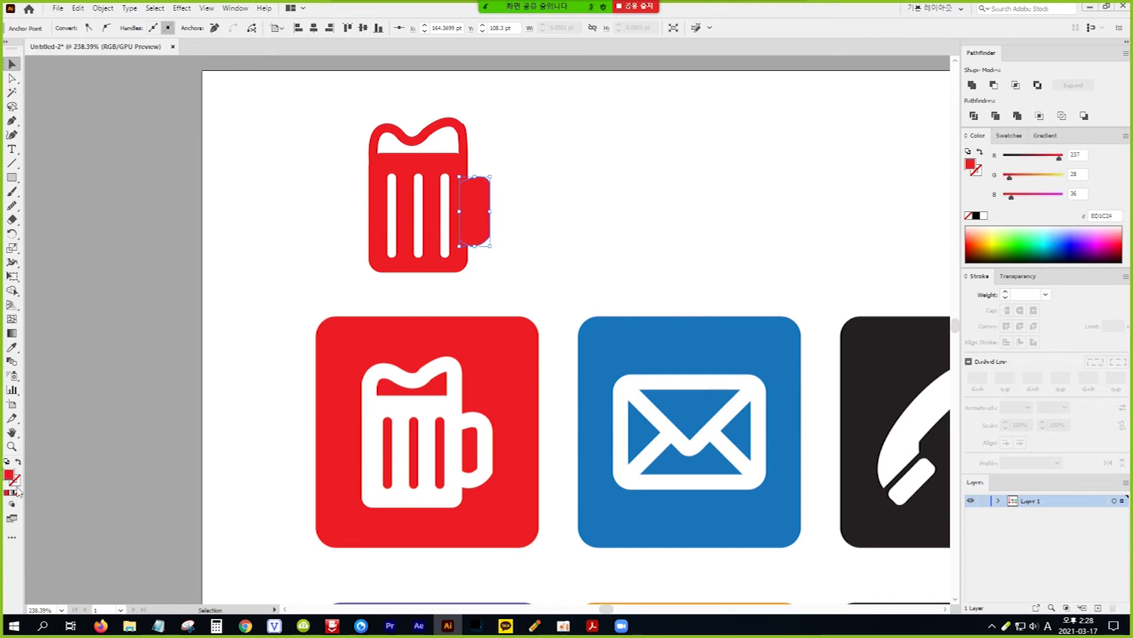
left_click(18, 494)
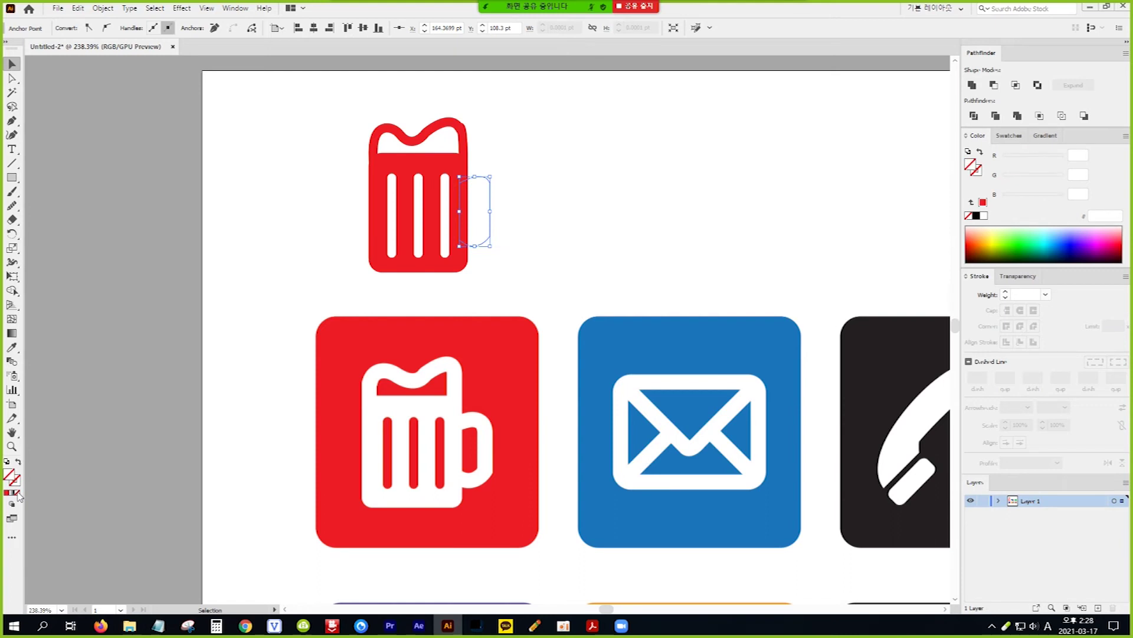
left_click(983, 202)
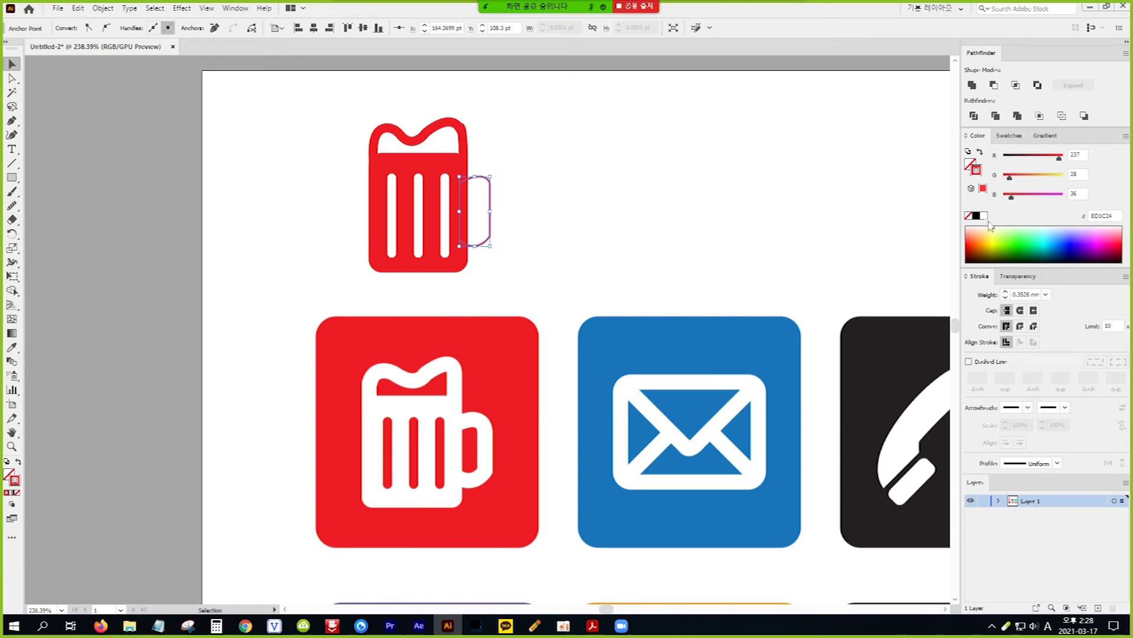
left_click(1006, 293)
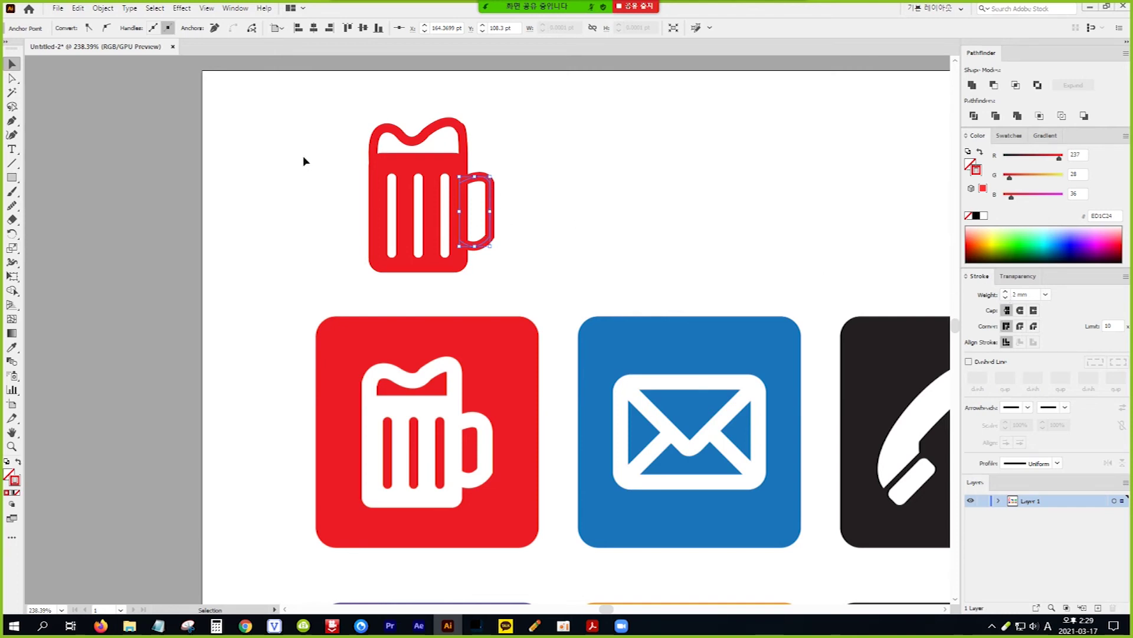
Outline the mug handle's stroke and unite the handle with the mug body and foam into one shape.
left_click(102, 8)
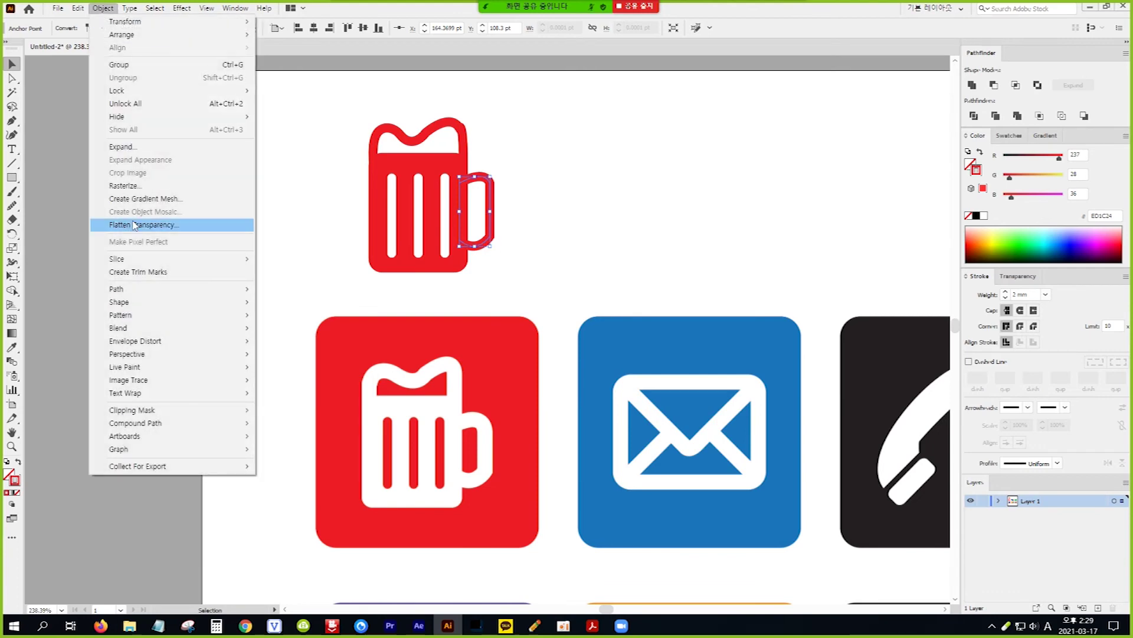
mouse_move(120, 292)
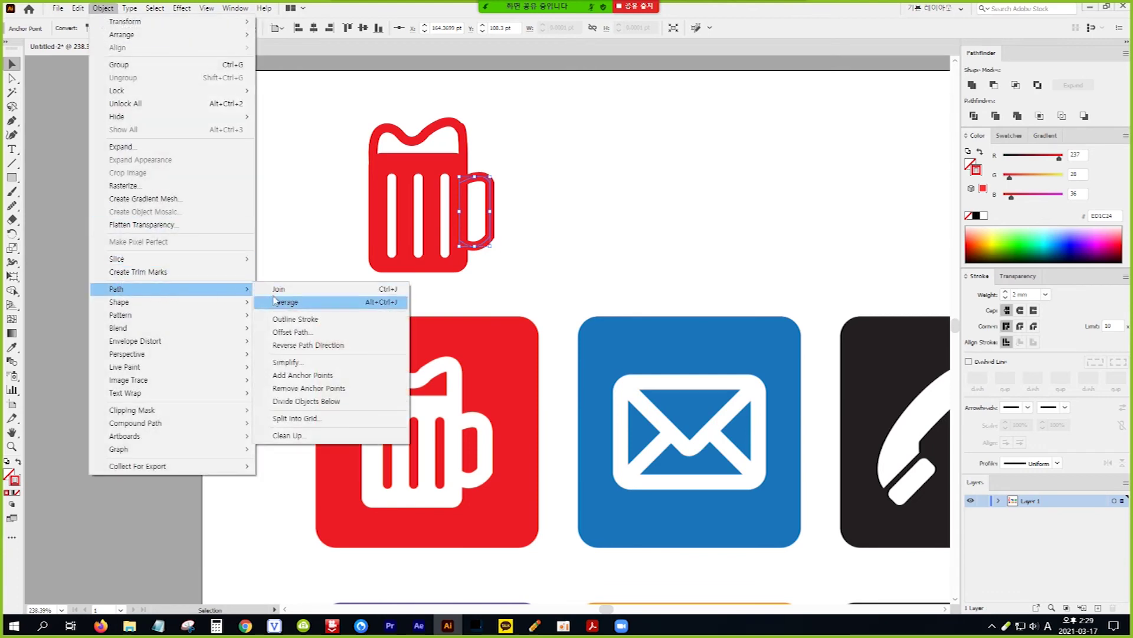
left_click(318, 323)
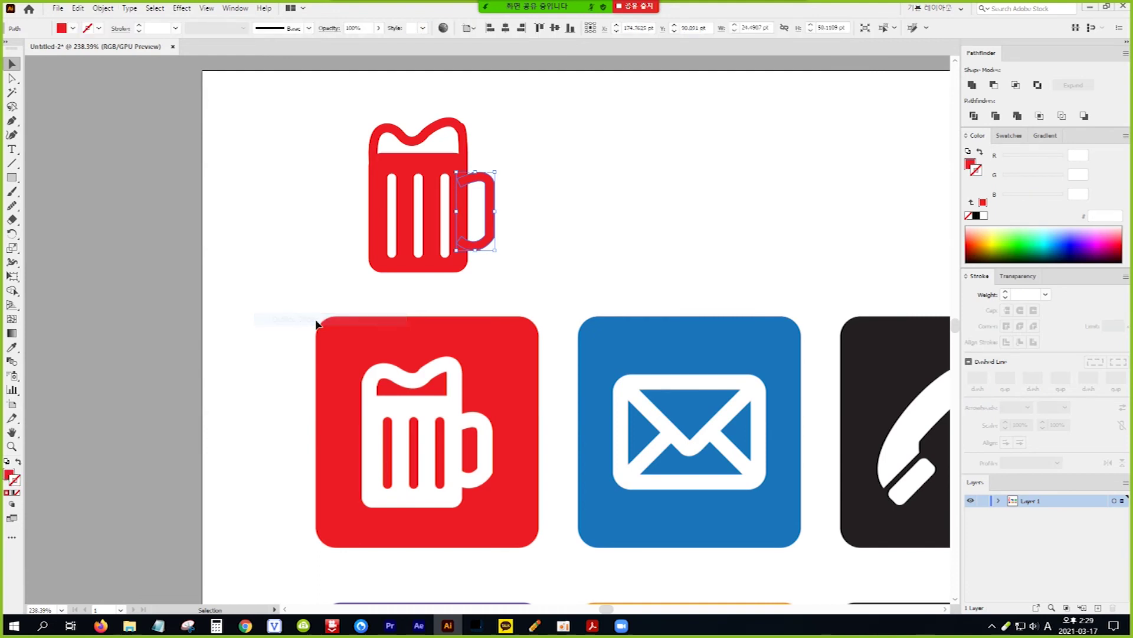
left_click_drag(332, 100, 536, 289)
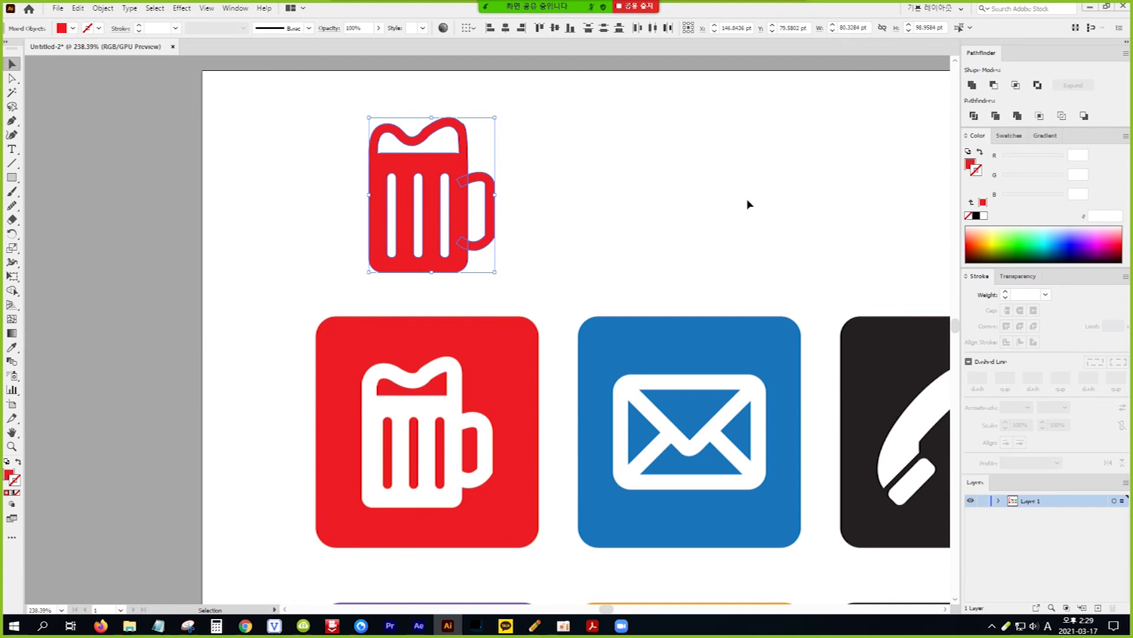
left_click(973, 85)
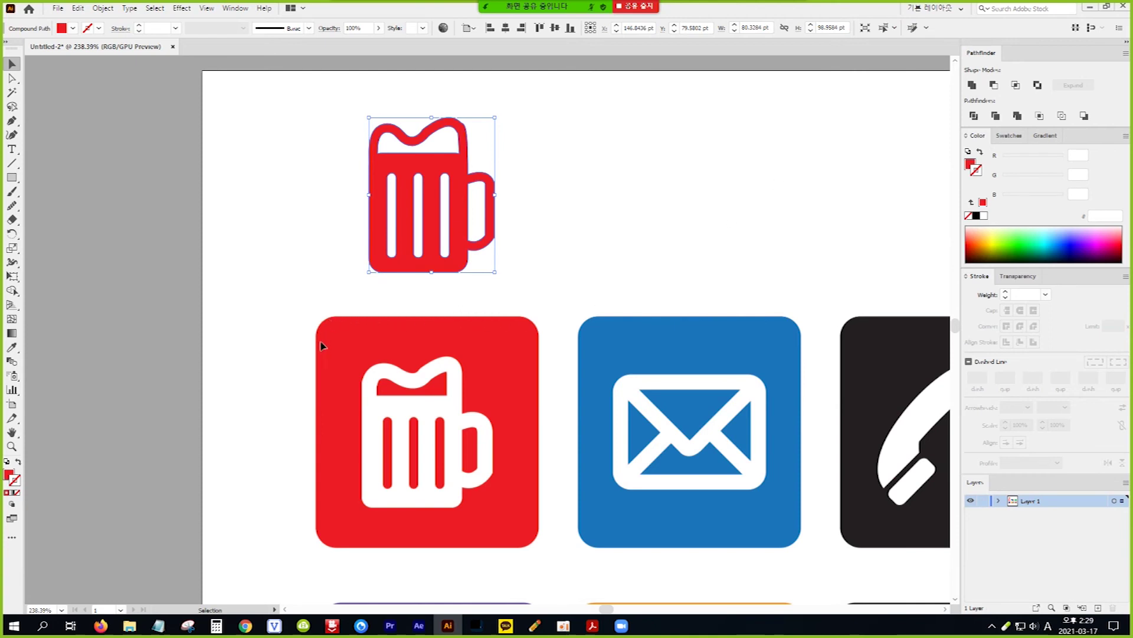
Draw a red square about 135 pt wide covering the mug and round its corners to about 16 pt.
left_click_drag(12, 177, 54, 176)
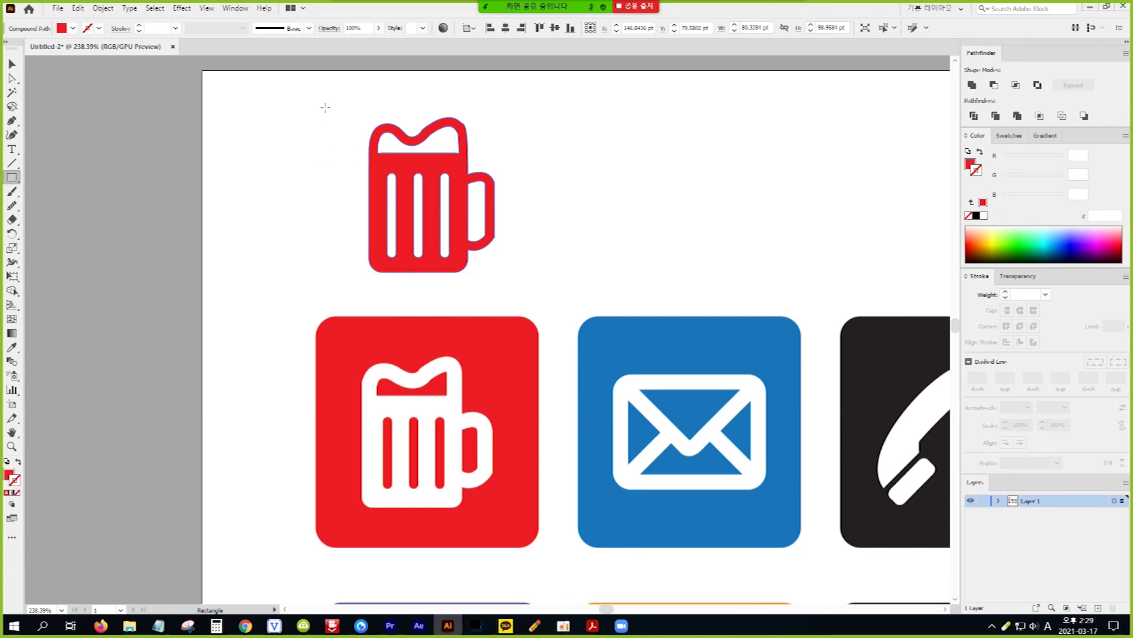
left_click_drag(317, 94, 527, 251)
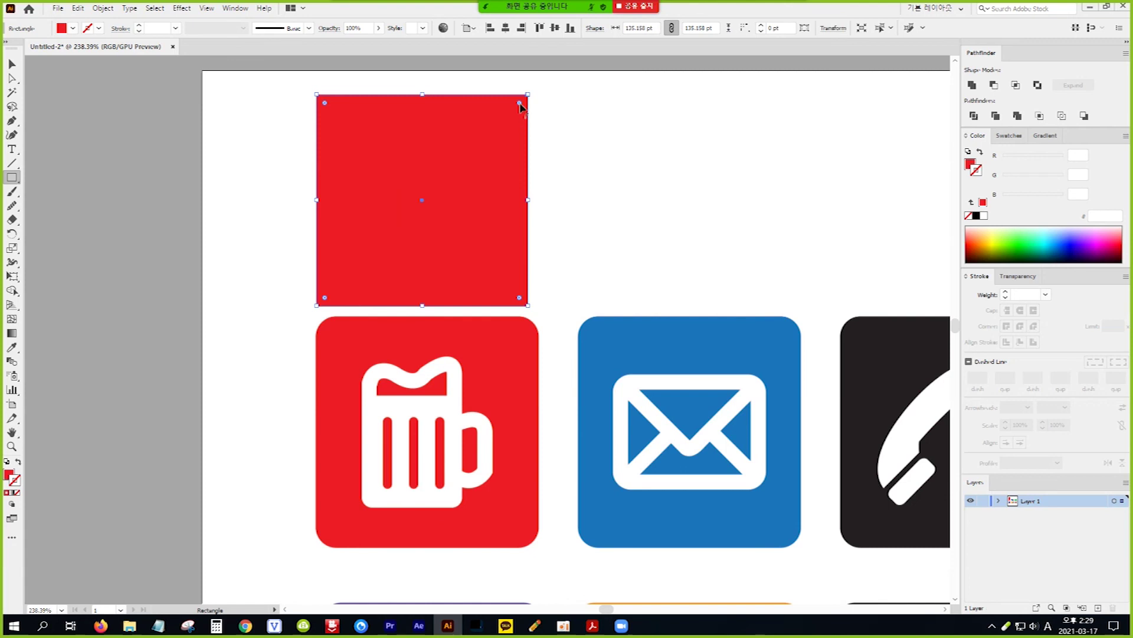
left_click_drag(519, 105, 506, 117)
left_click_drag(502, 120, 504, 117)
Cut the mug out of the rounded square with the Exclude operation and nudge the finished icon slightly up and right.
left_click(11, 64)
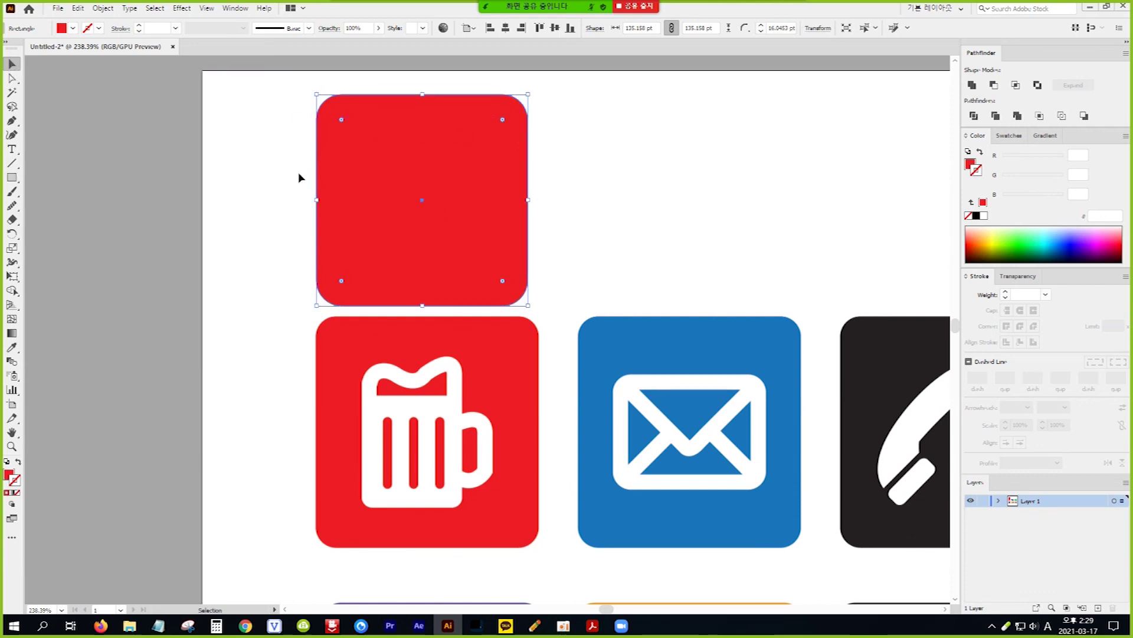
left_click_drag(271, 141, 581, 242)
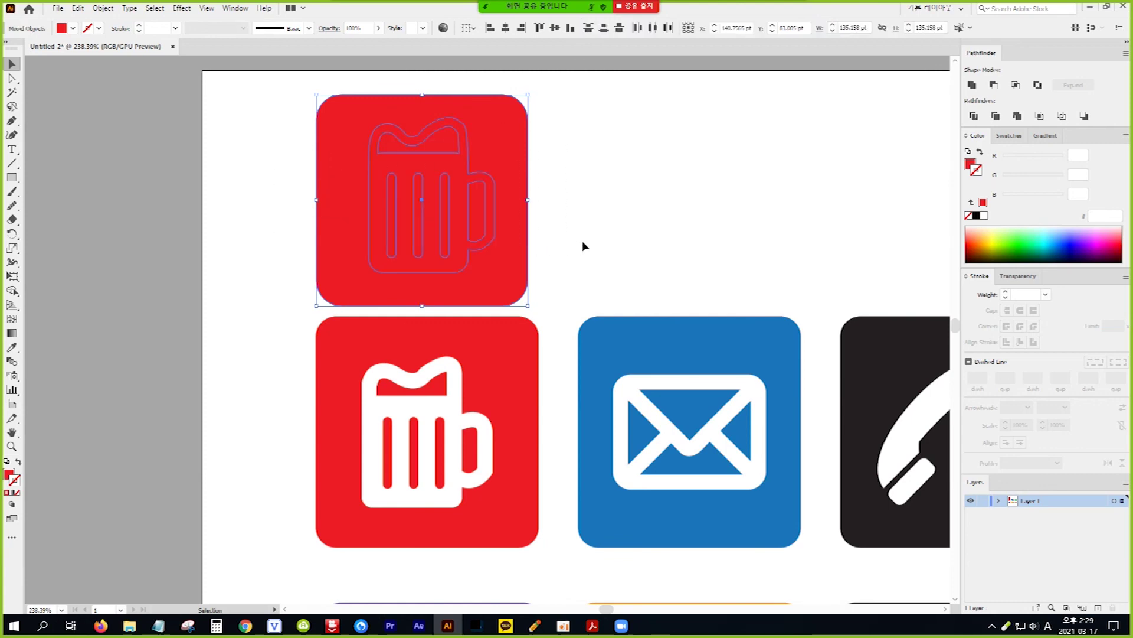
left_click(1038, 86)
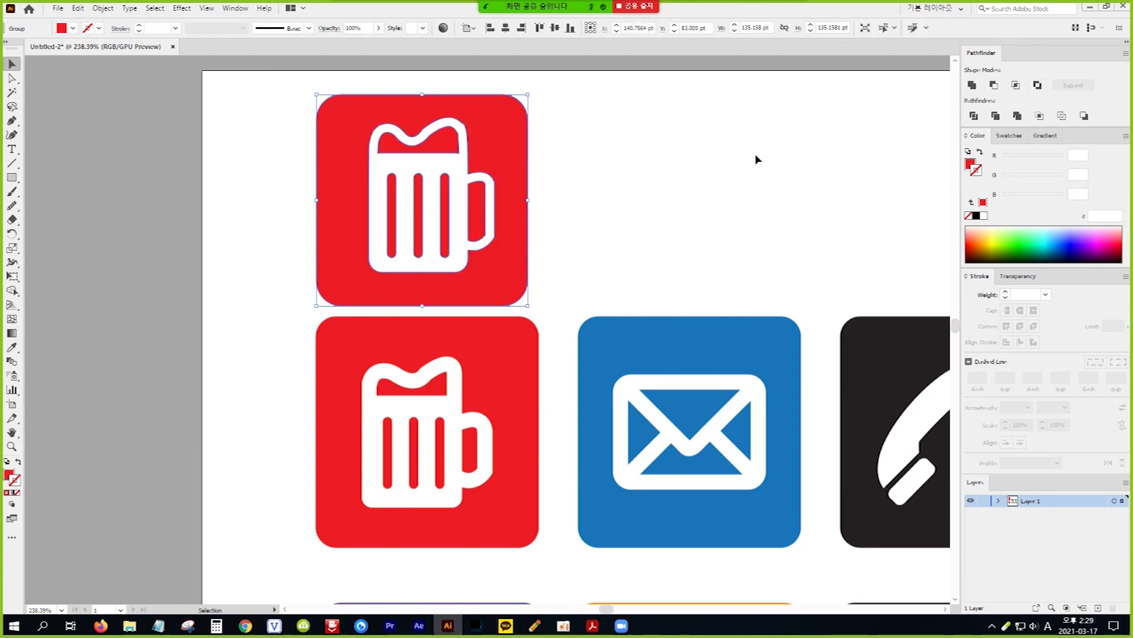
left_click_drag(507, 166, 511, 161)
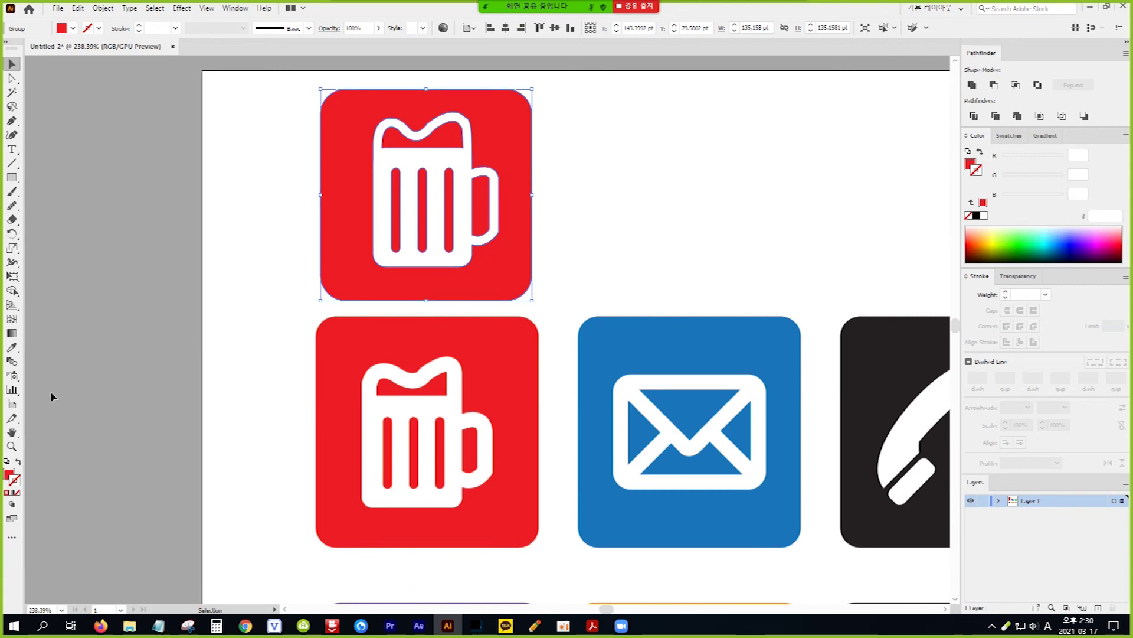
double_click(13, 433)
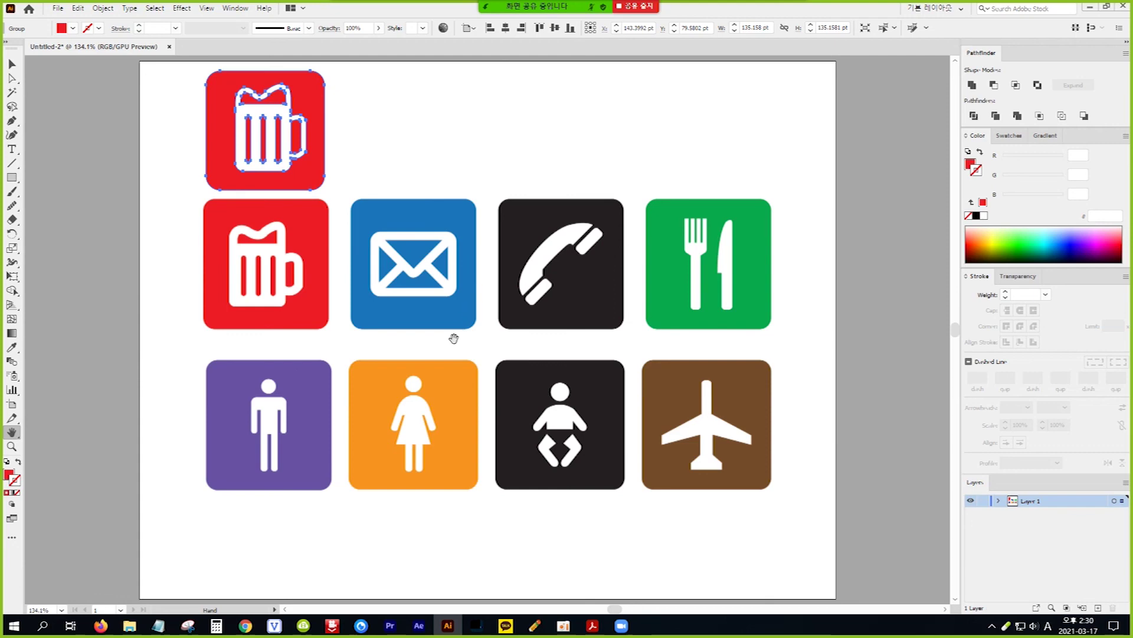
left_click(11, 175)
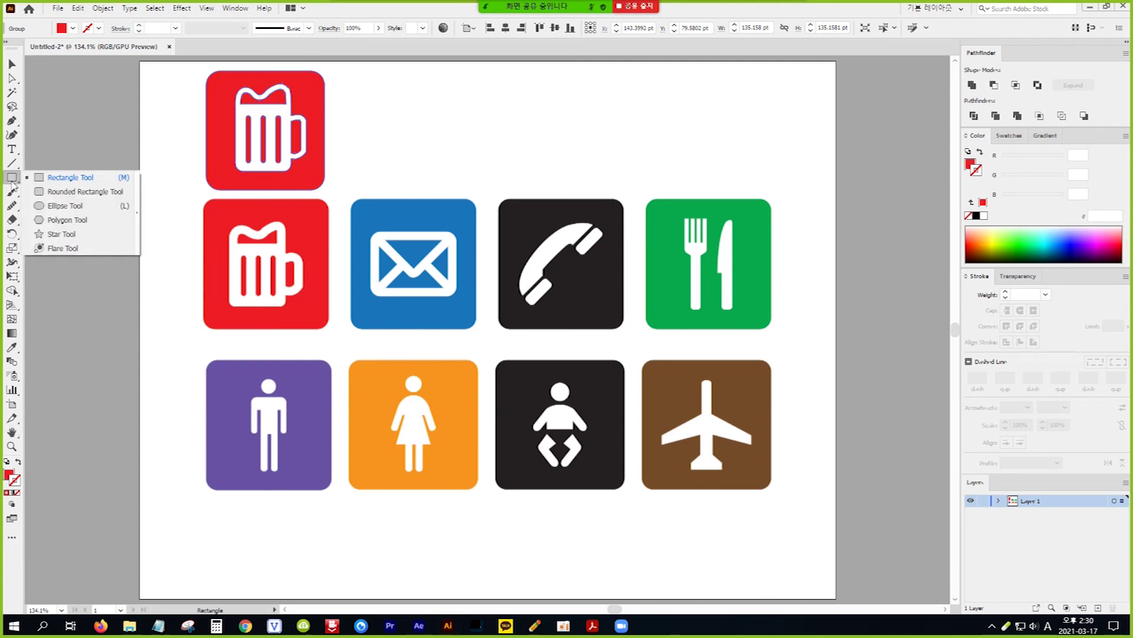
left_click(12, 163)
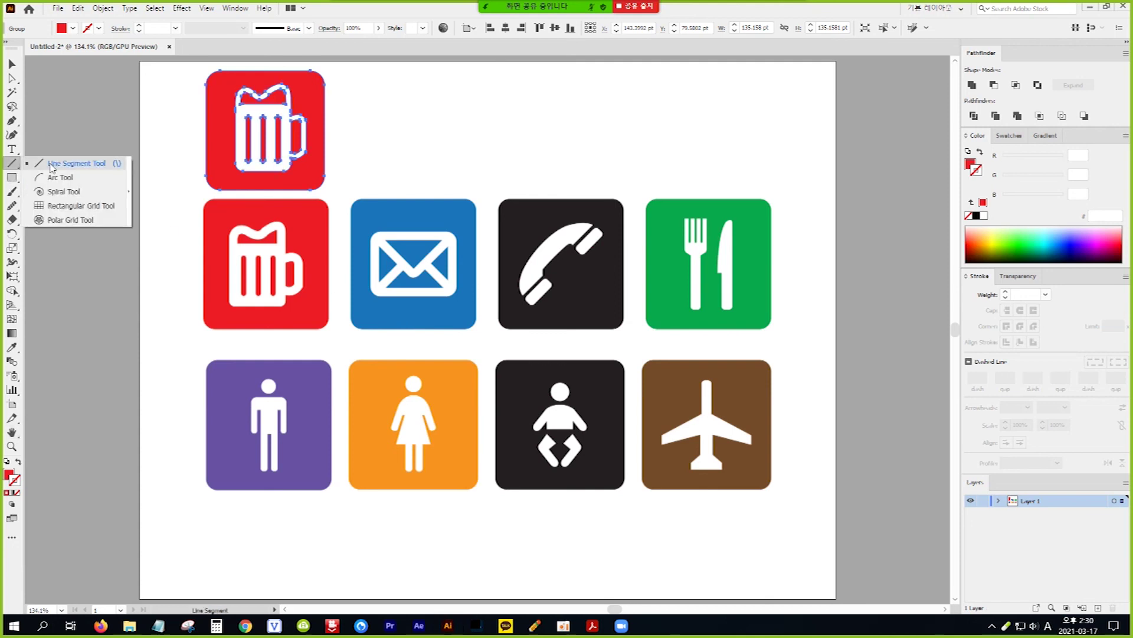
left_click(65, 157)
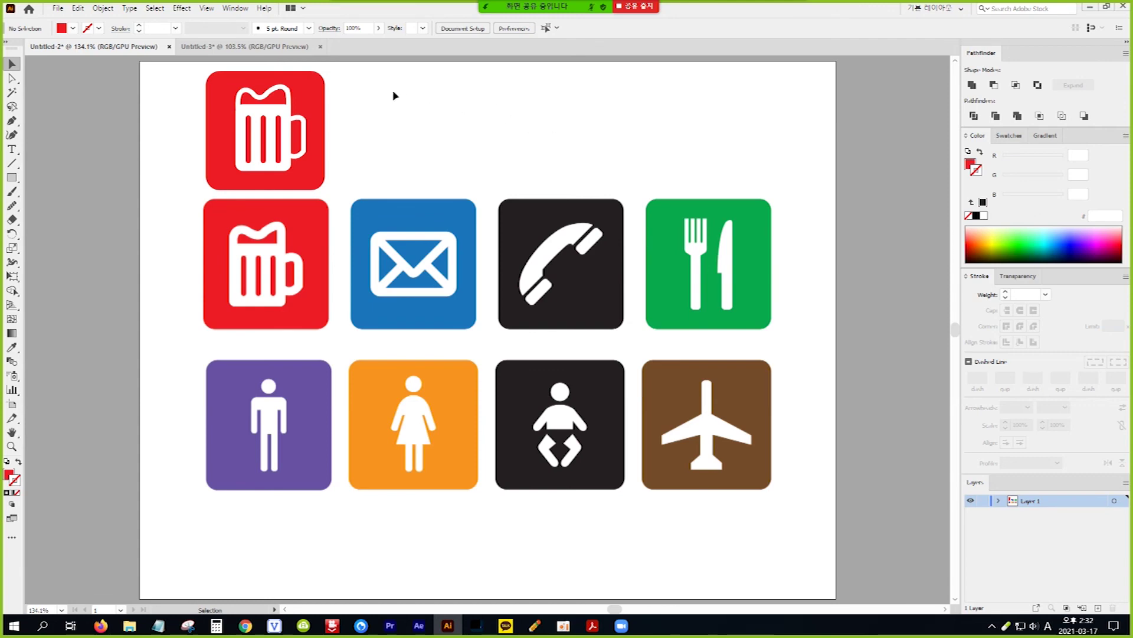
Switch to the Untitled-3 document containing the road sign references.
left_click(285, 50)
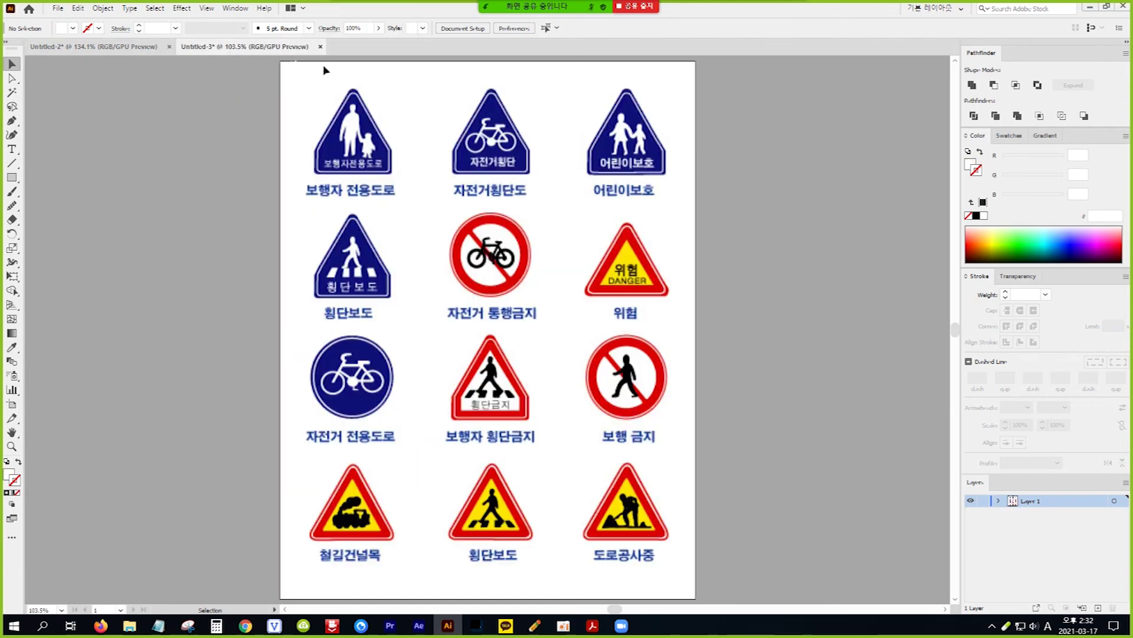